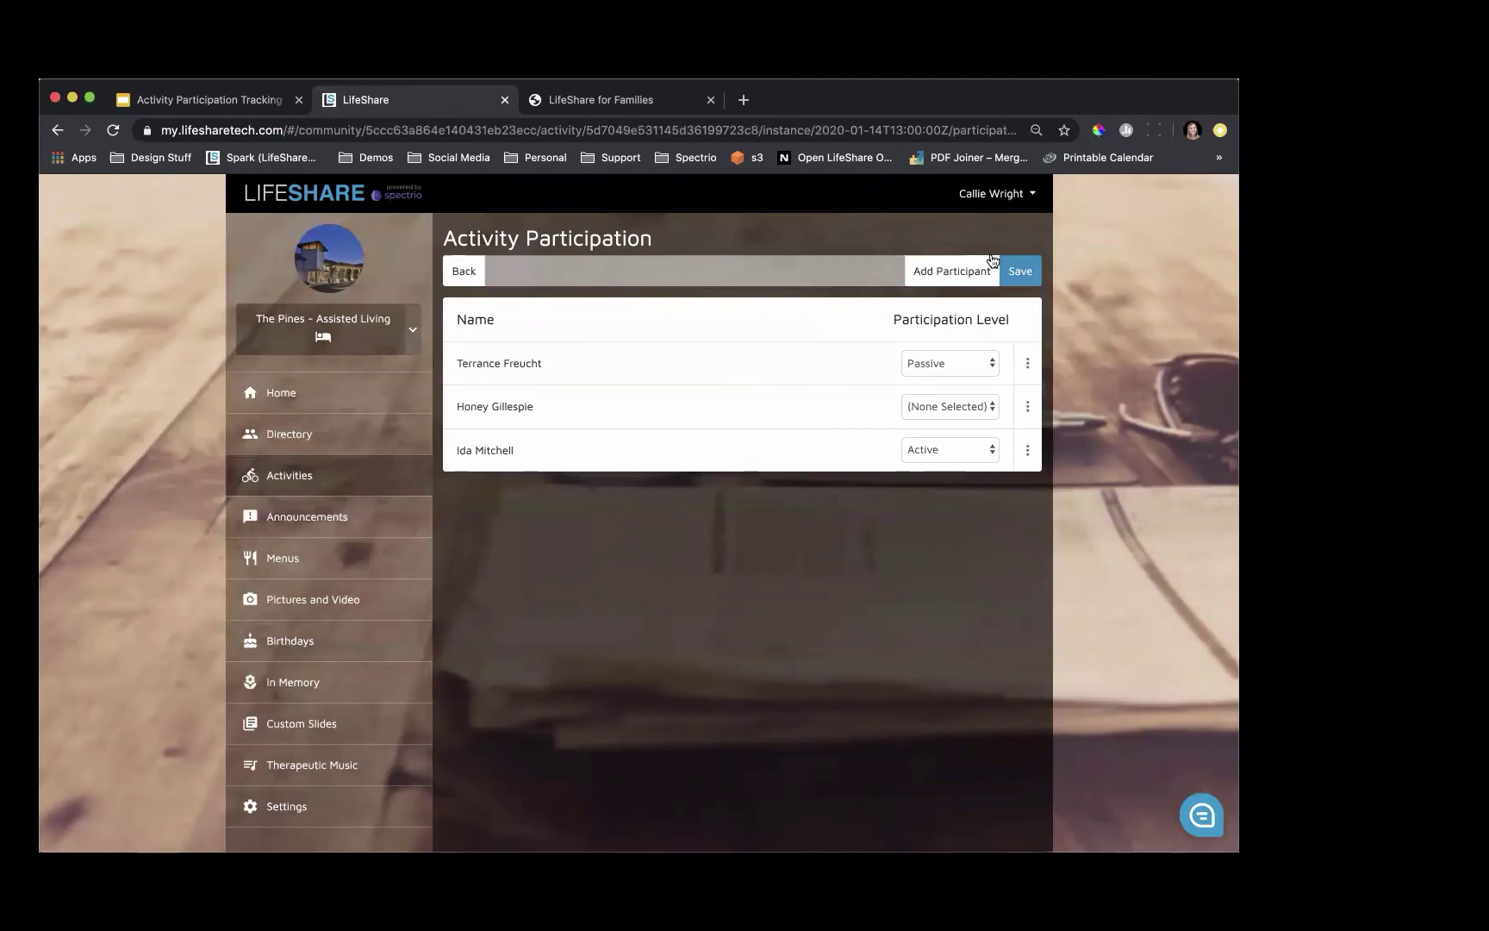
Step: Save the participation list and Silver Sneakers activity, applying the change to 1/14/2020 only
click(1020, 270)
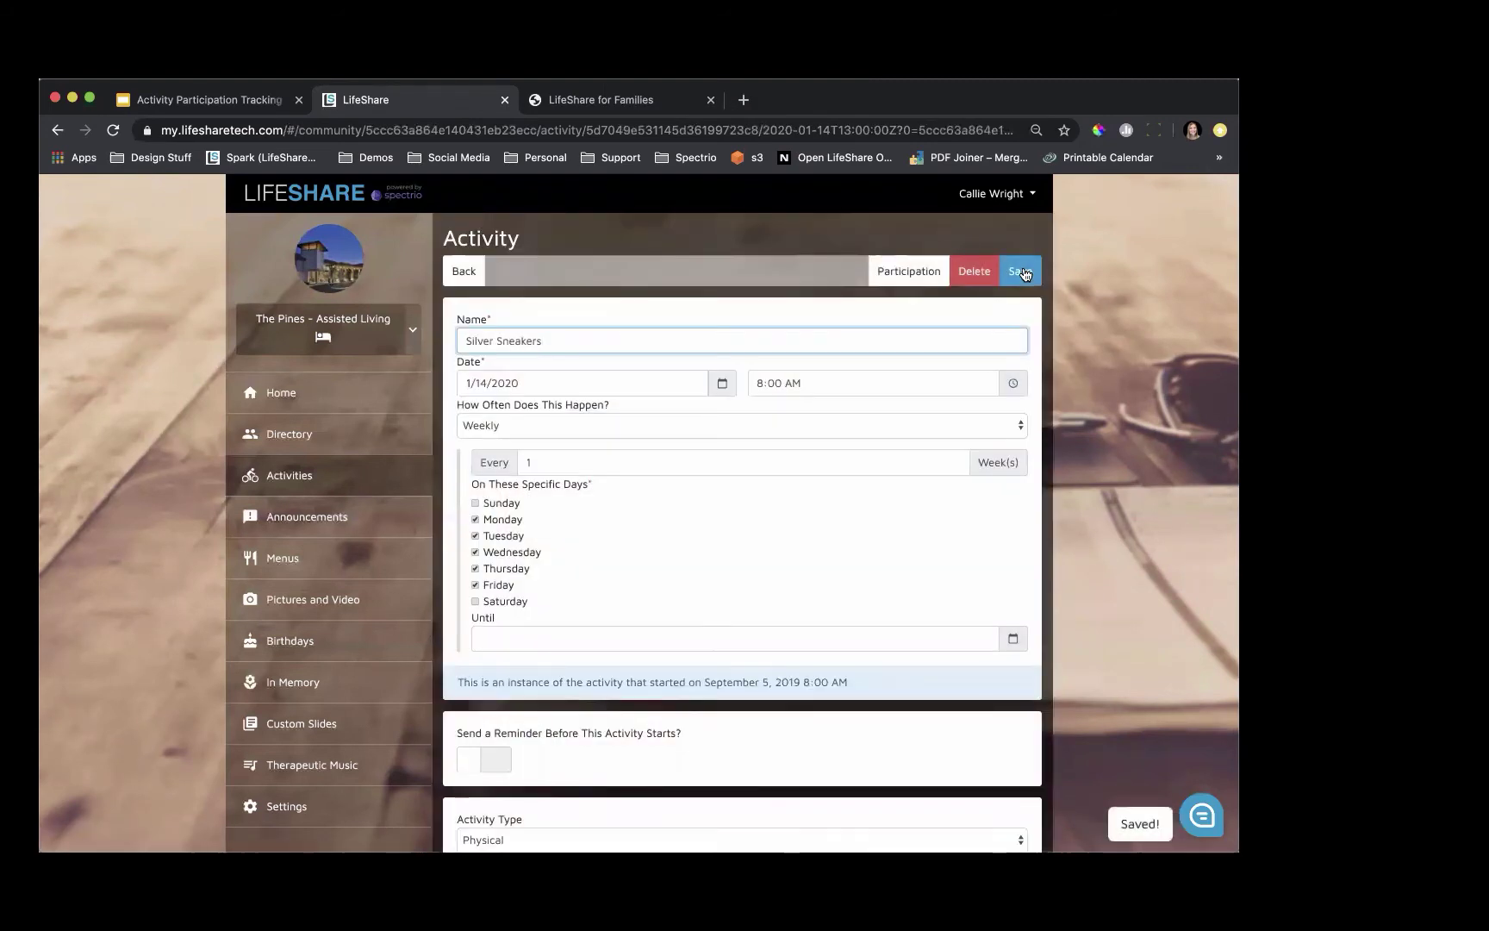
click(1020, 274)
click(758, 309)
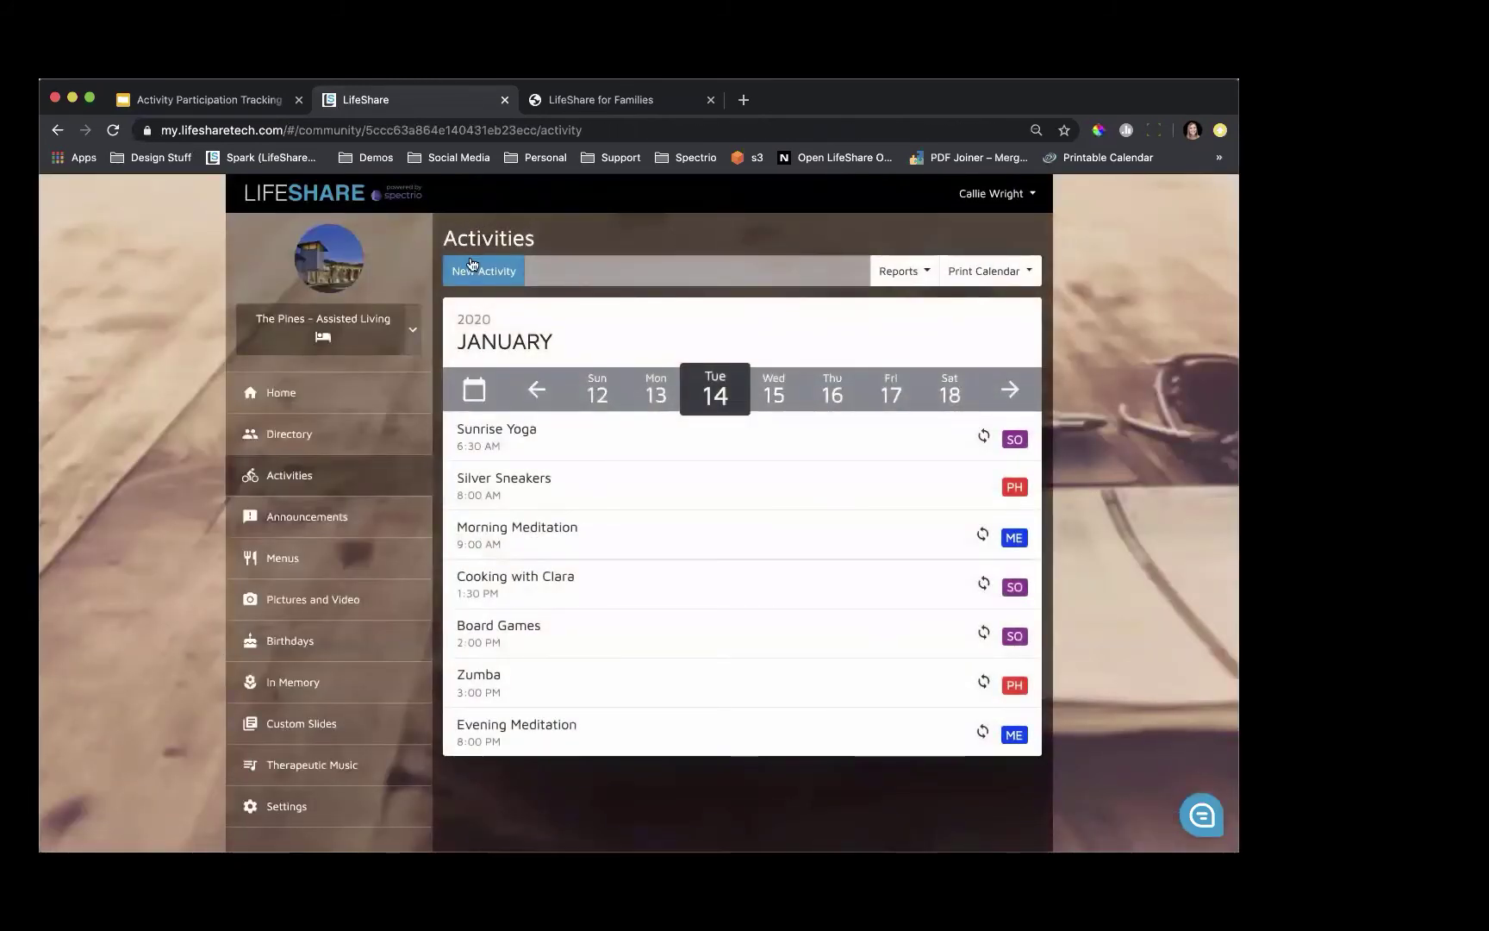
Step: Open the Participation by Activity report from the Activities Reports menu
click(924, 276)
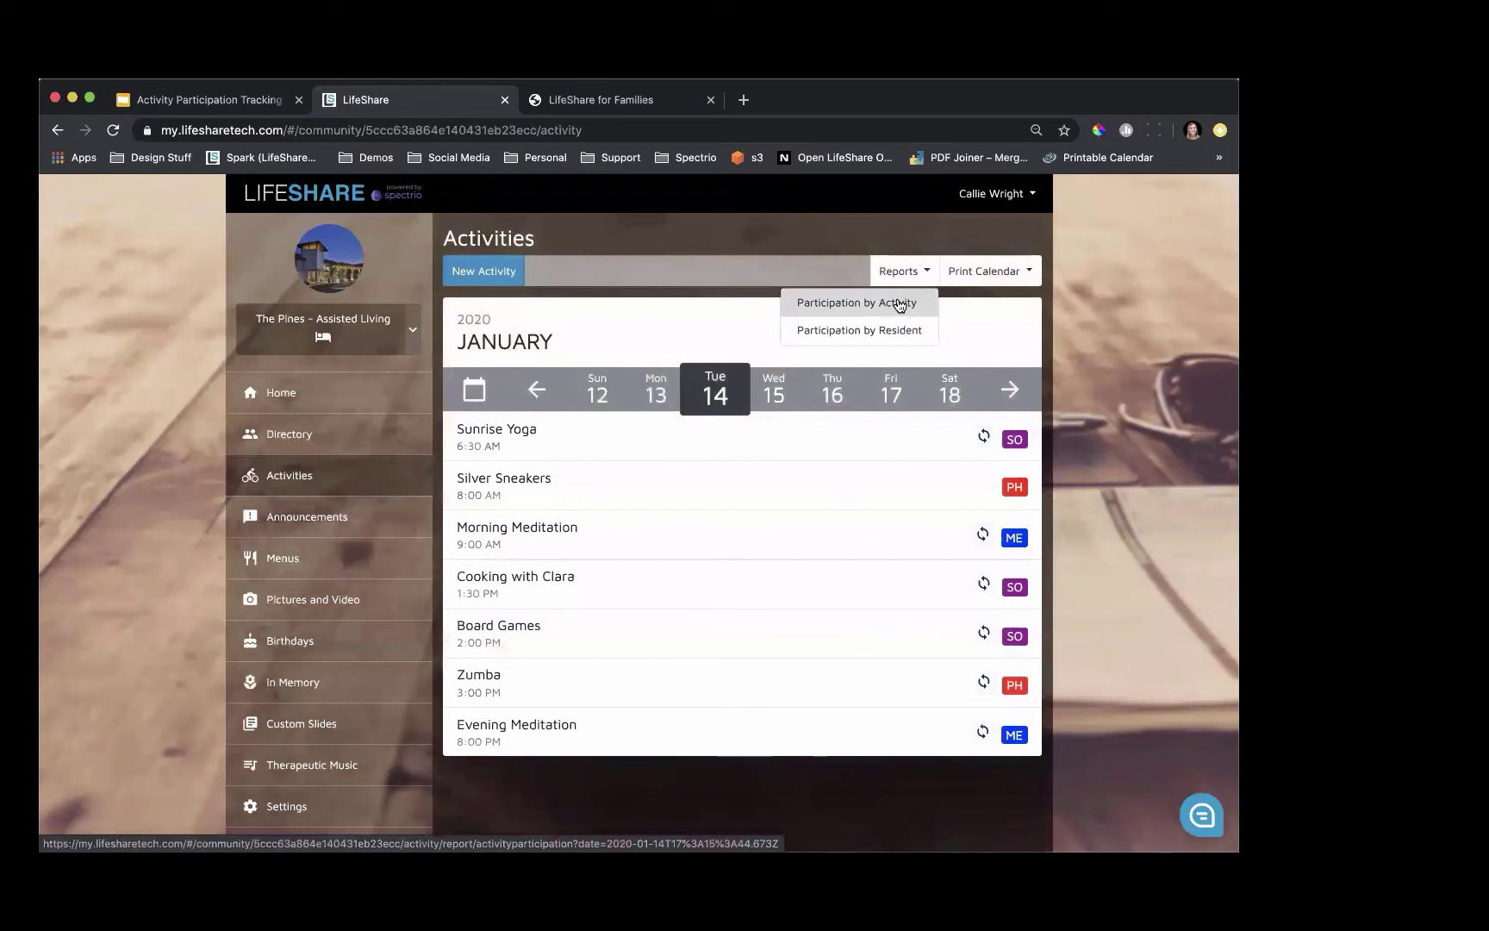
click(899, 307)
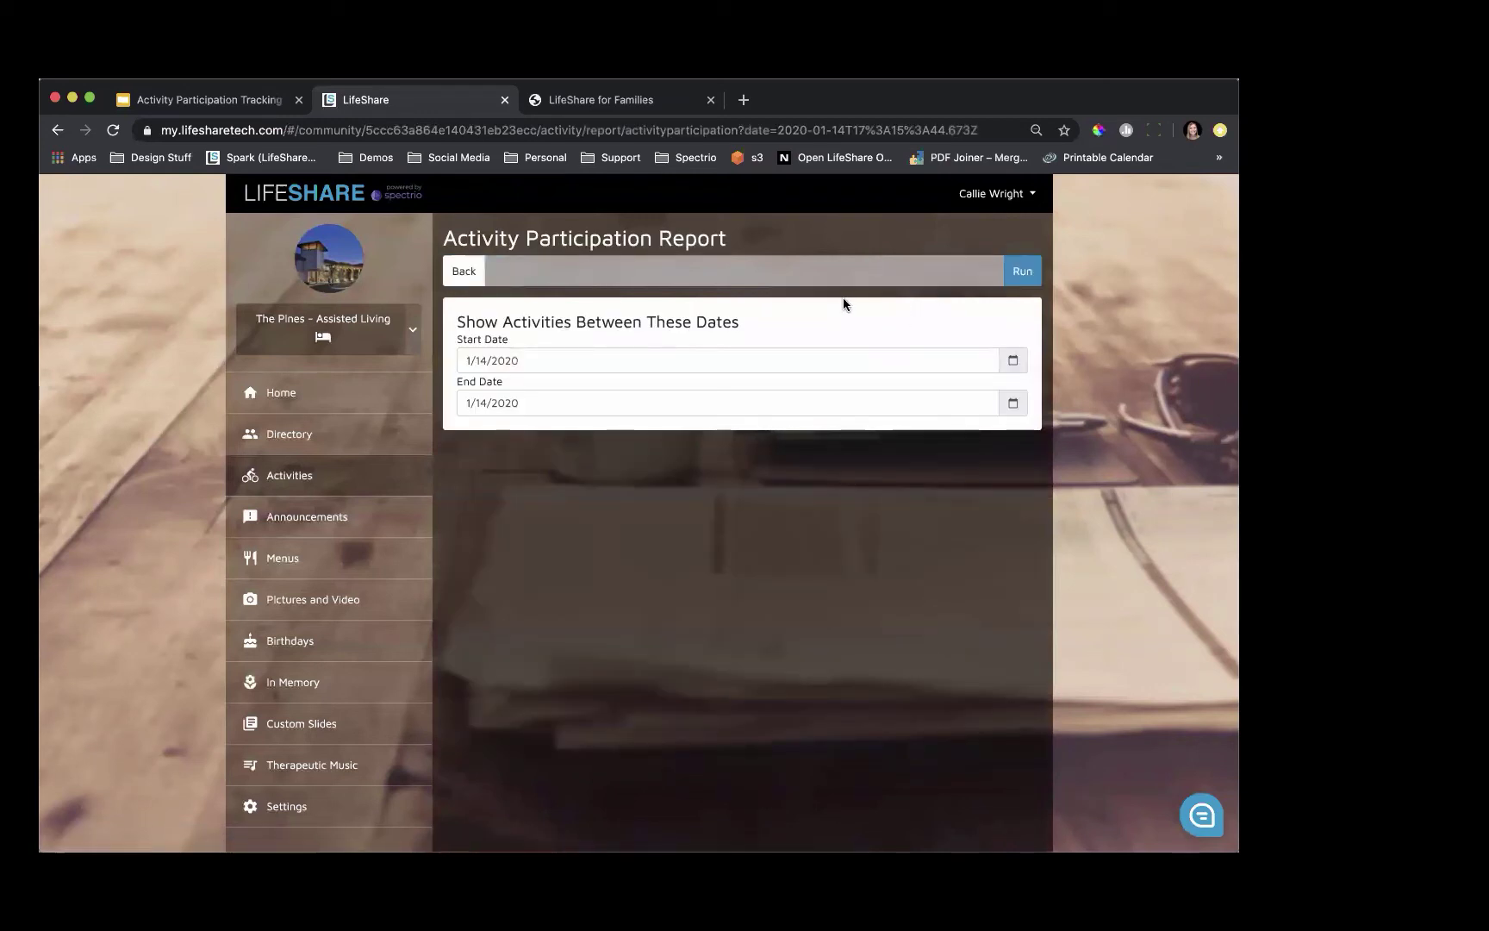
Step: Run the activity participation report for 12/1/2019 through 12/31/2019
click(1014, 361)
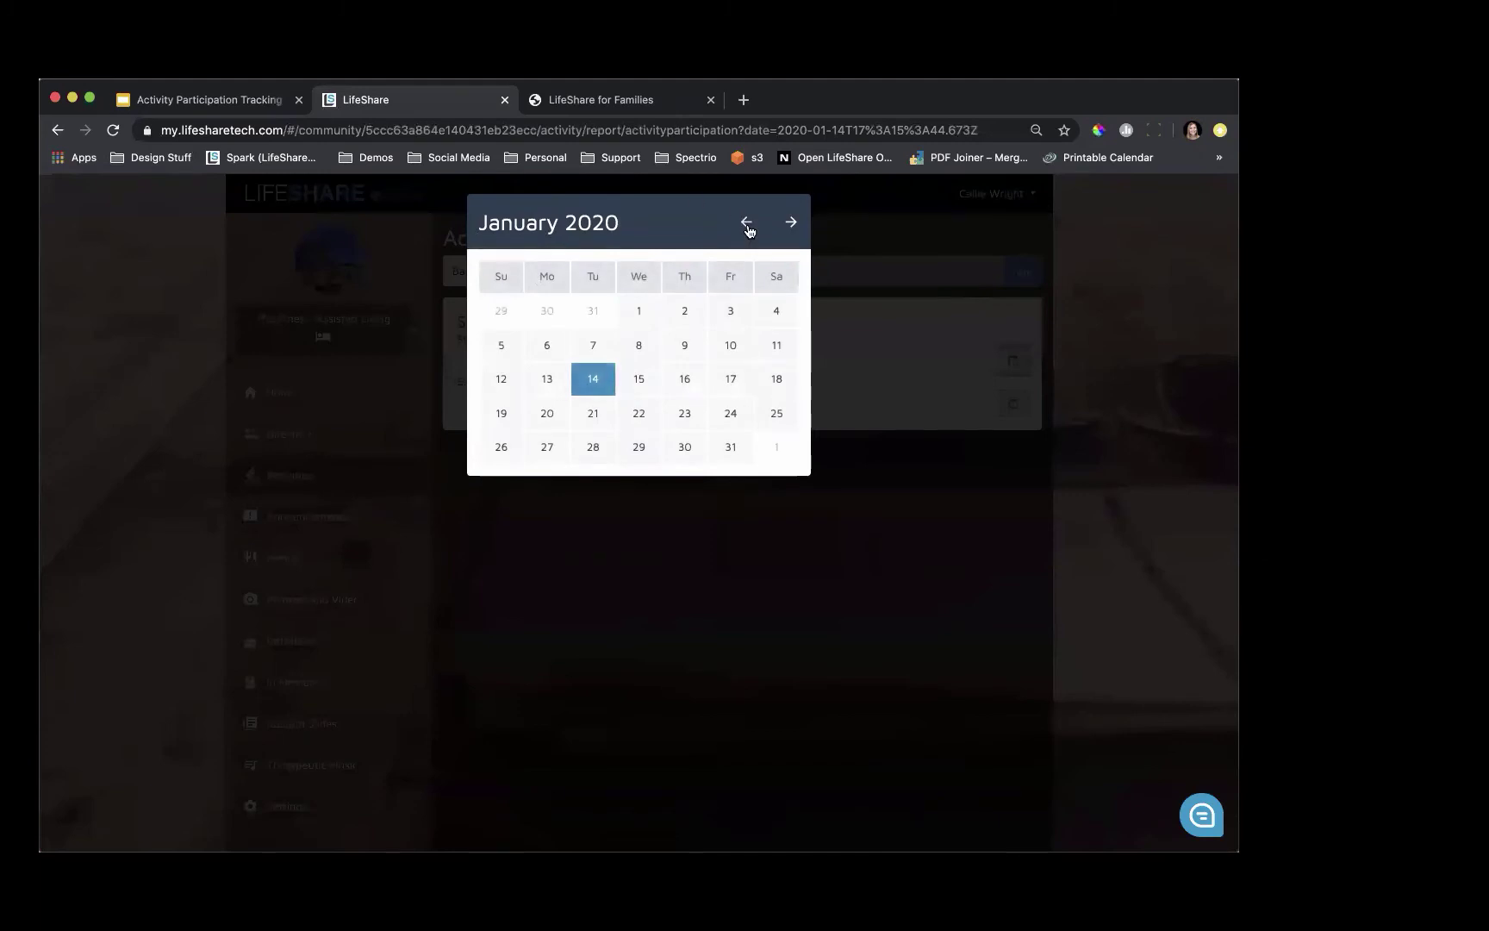
click(747, 223)
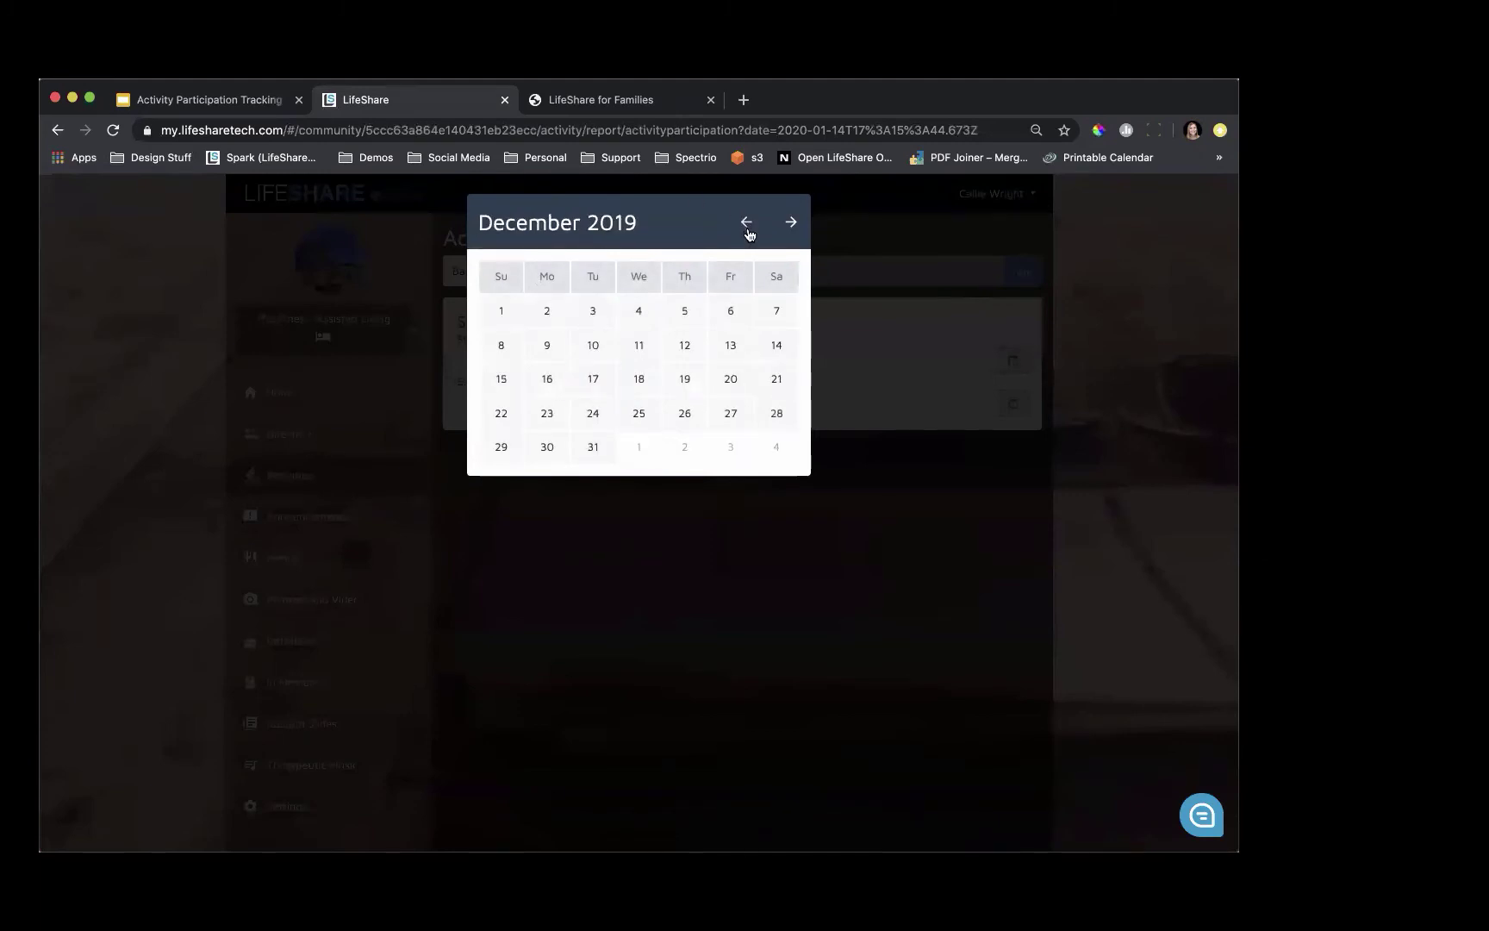
click(503, 312)
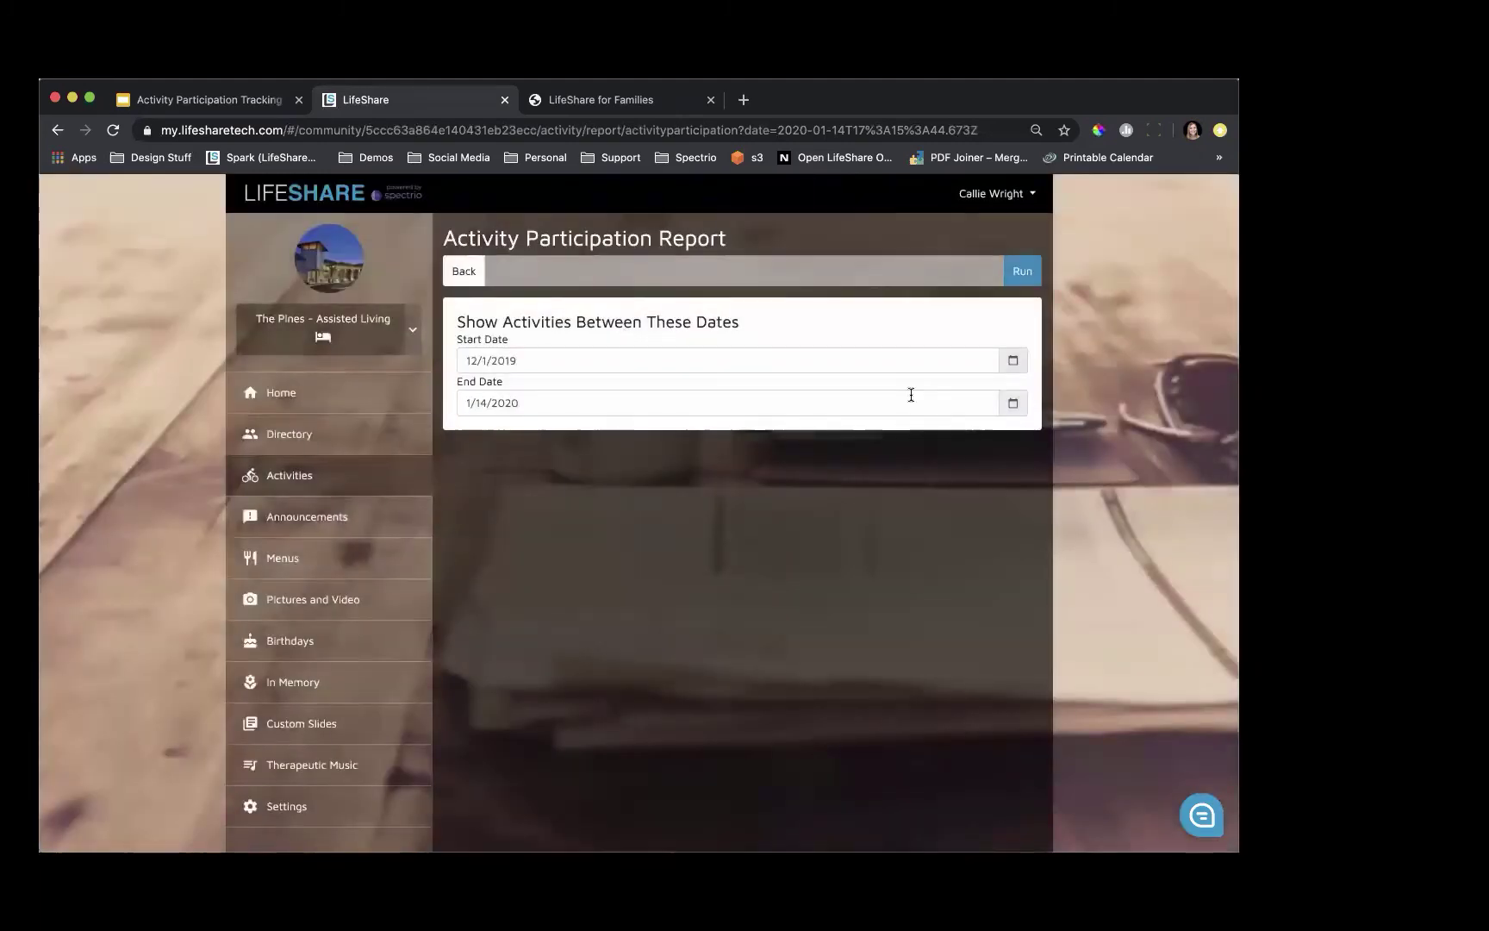
click(1013, 403)
click(748, 447)
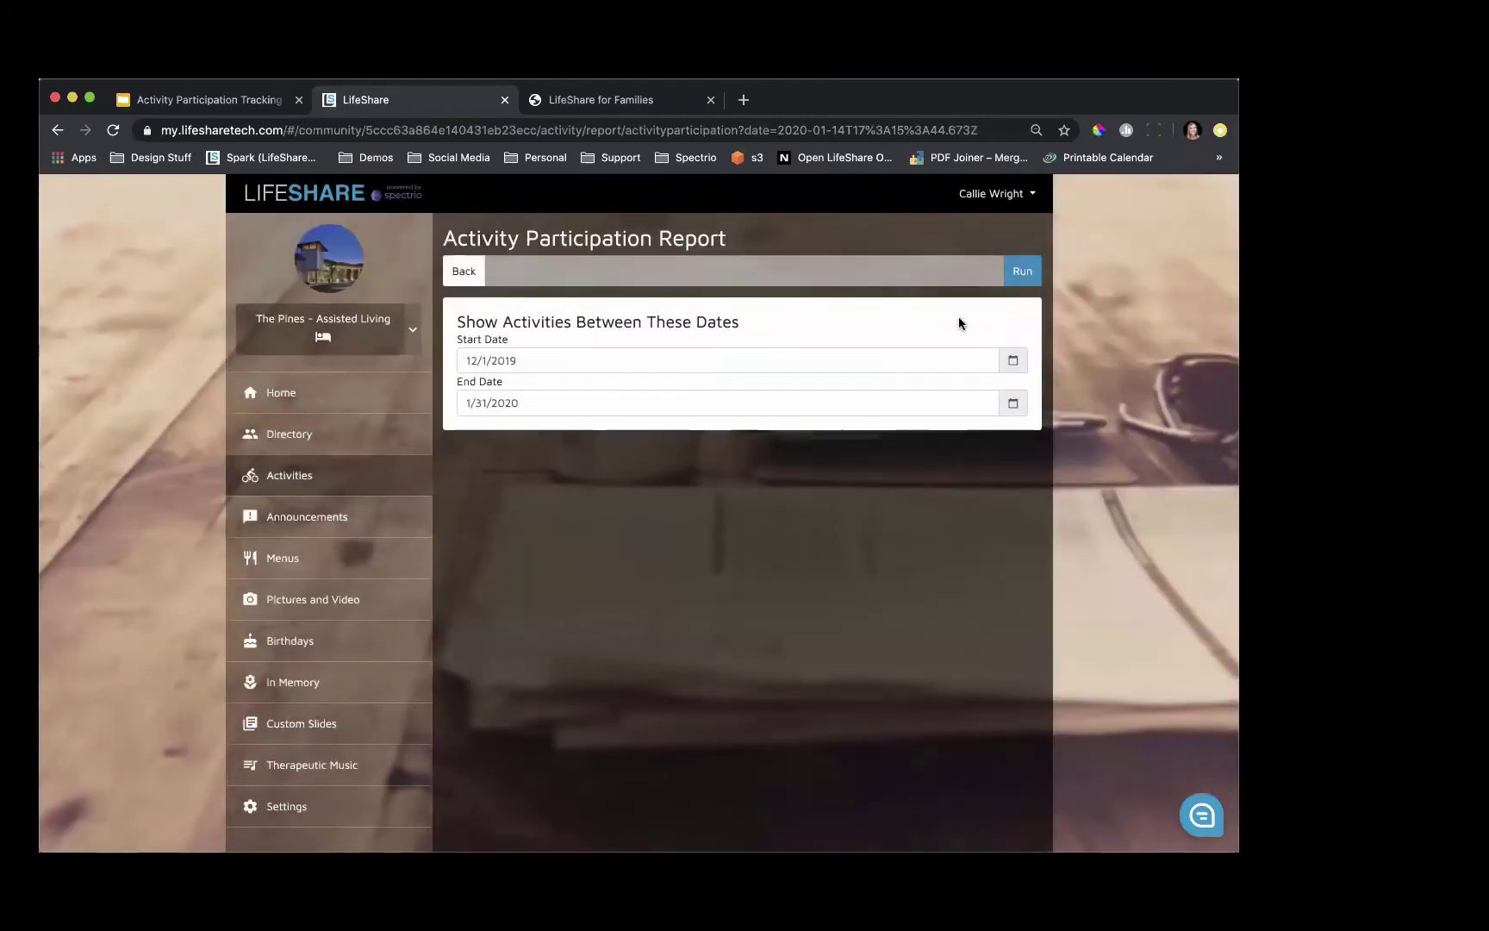
click(1017, 399)
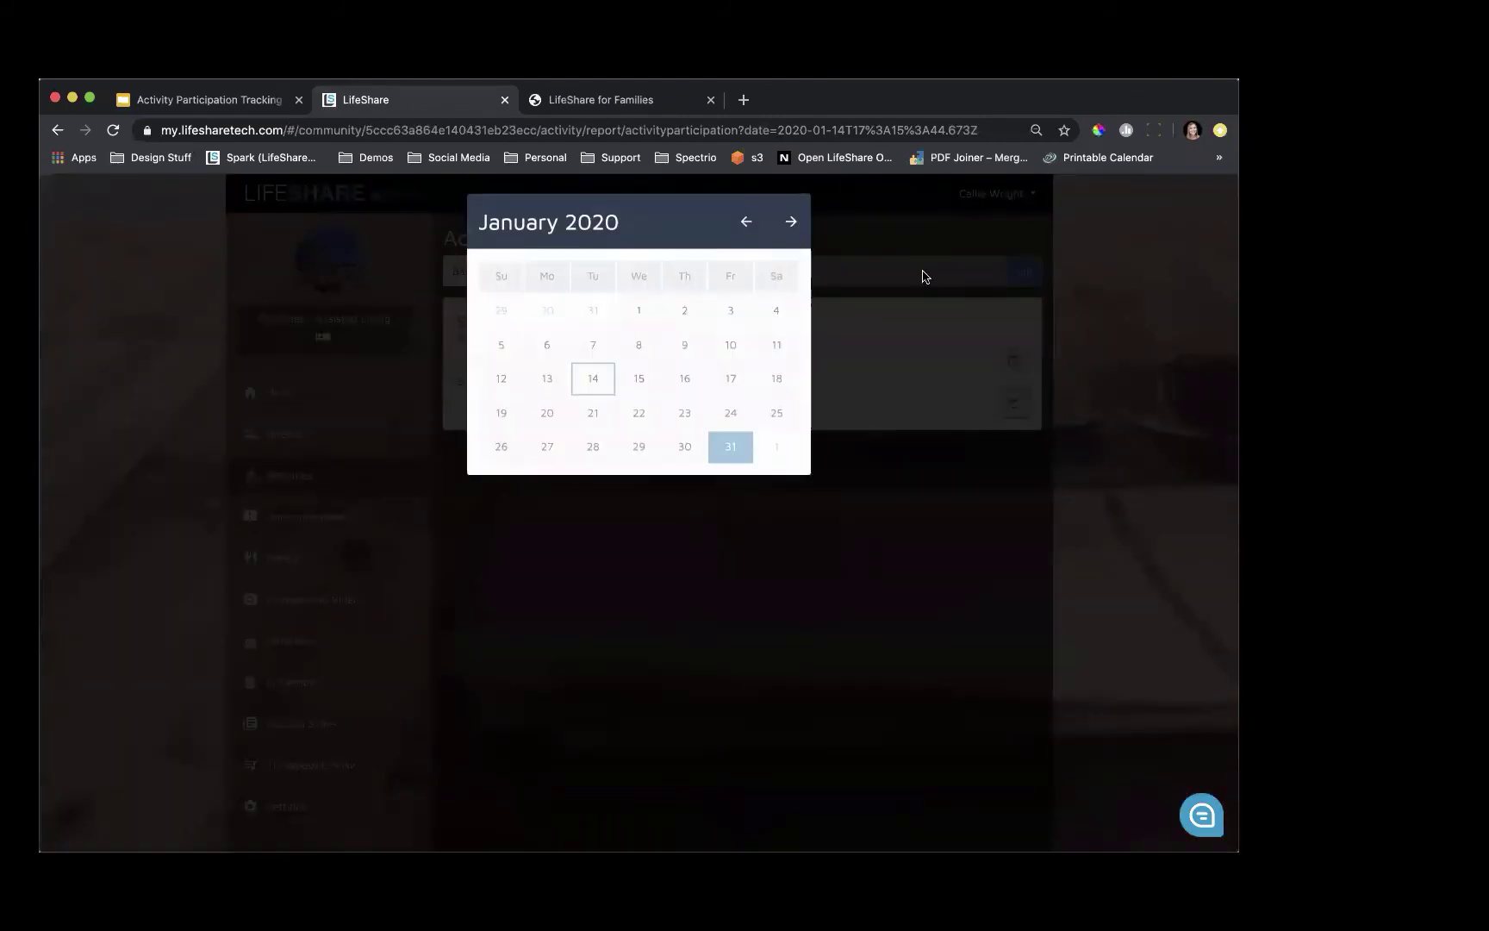
click(746, 223)
click(607, 448)
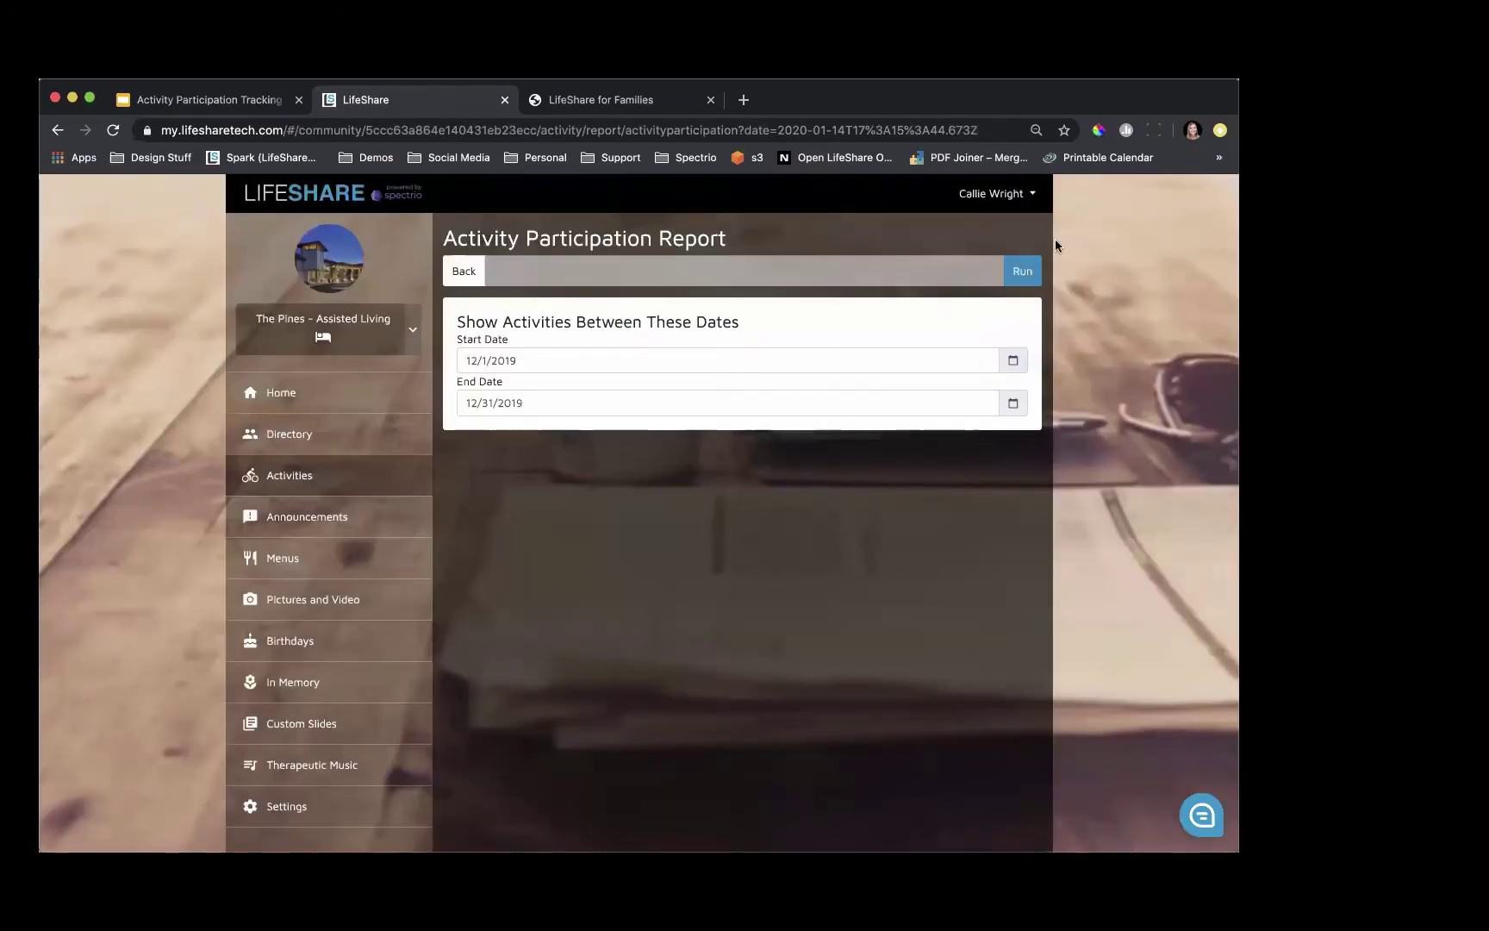
click(1024, 268)
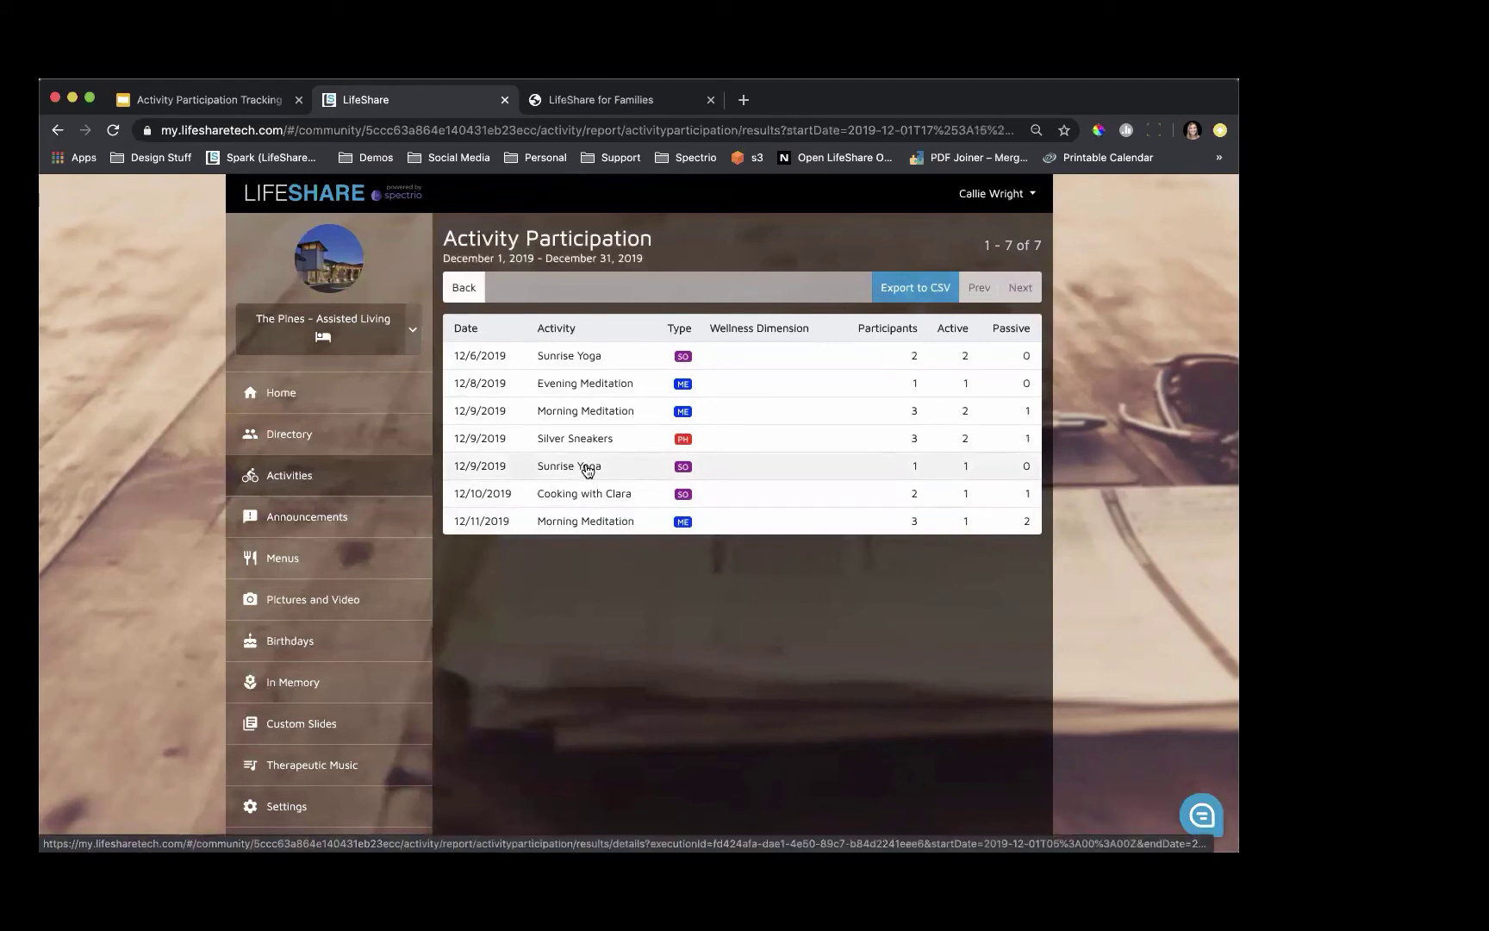
Step: View the participants of the 12/6 and 12/9 Sunrise Yoga sessions, then return to Activities
click(591, 357)
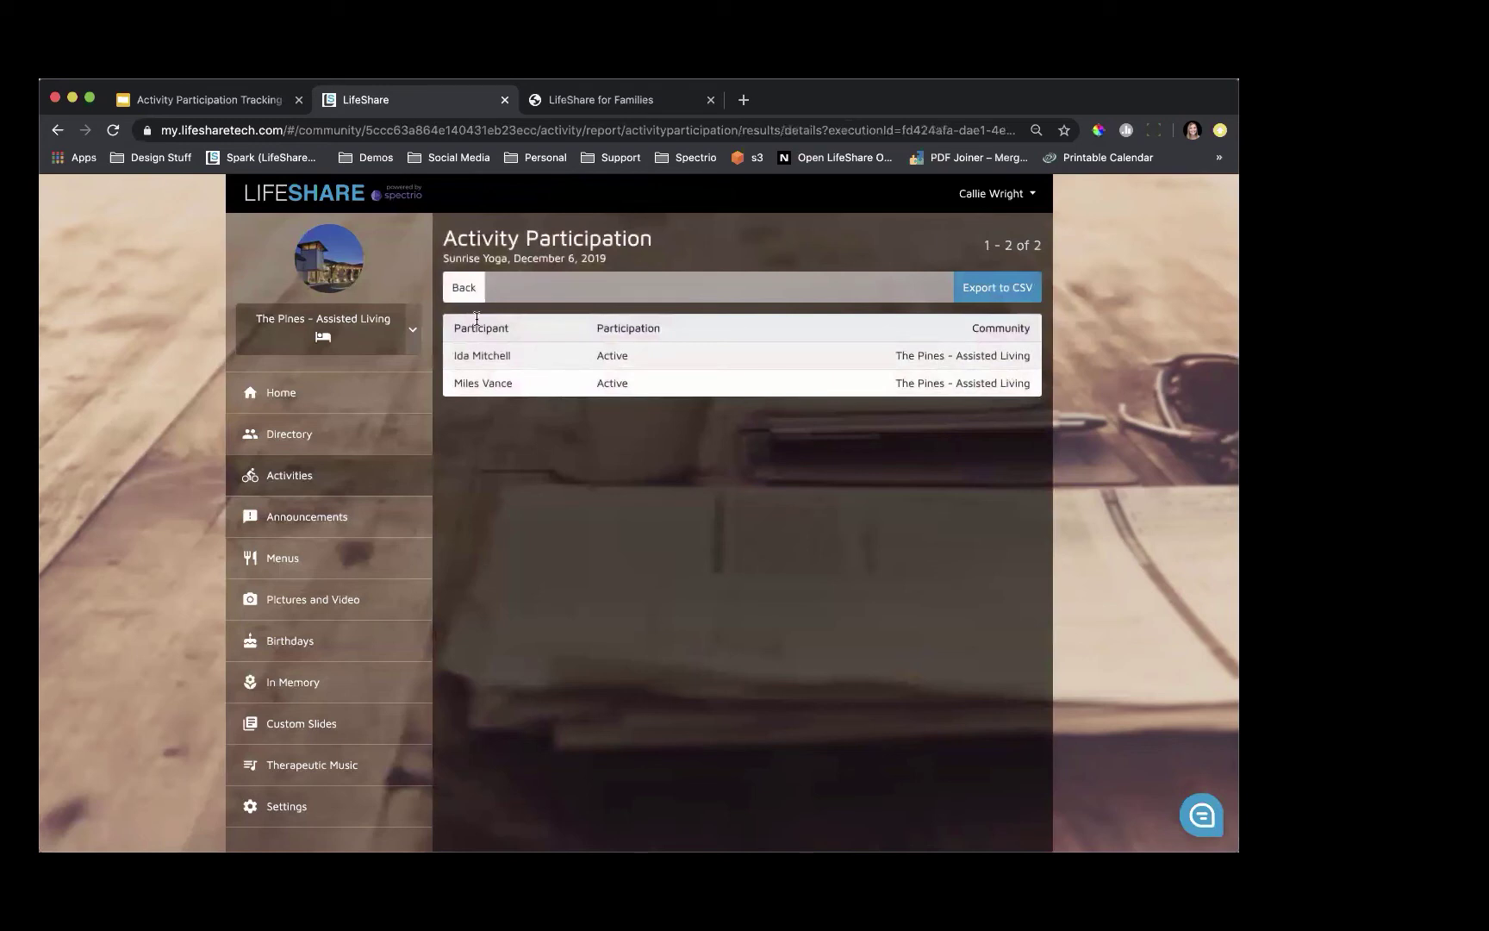
click(472, 284)
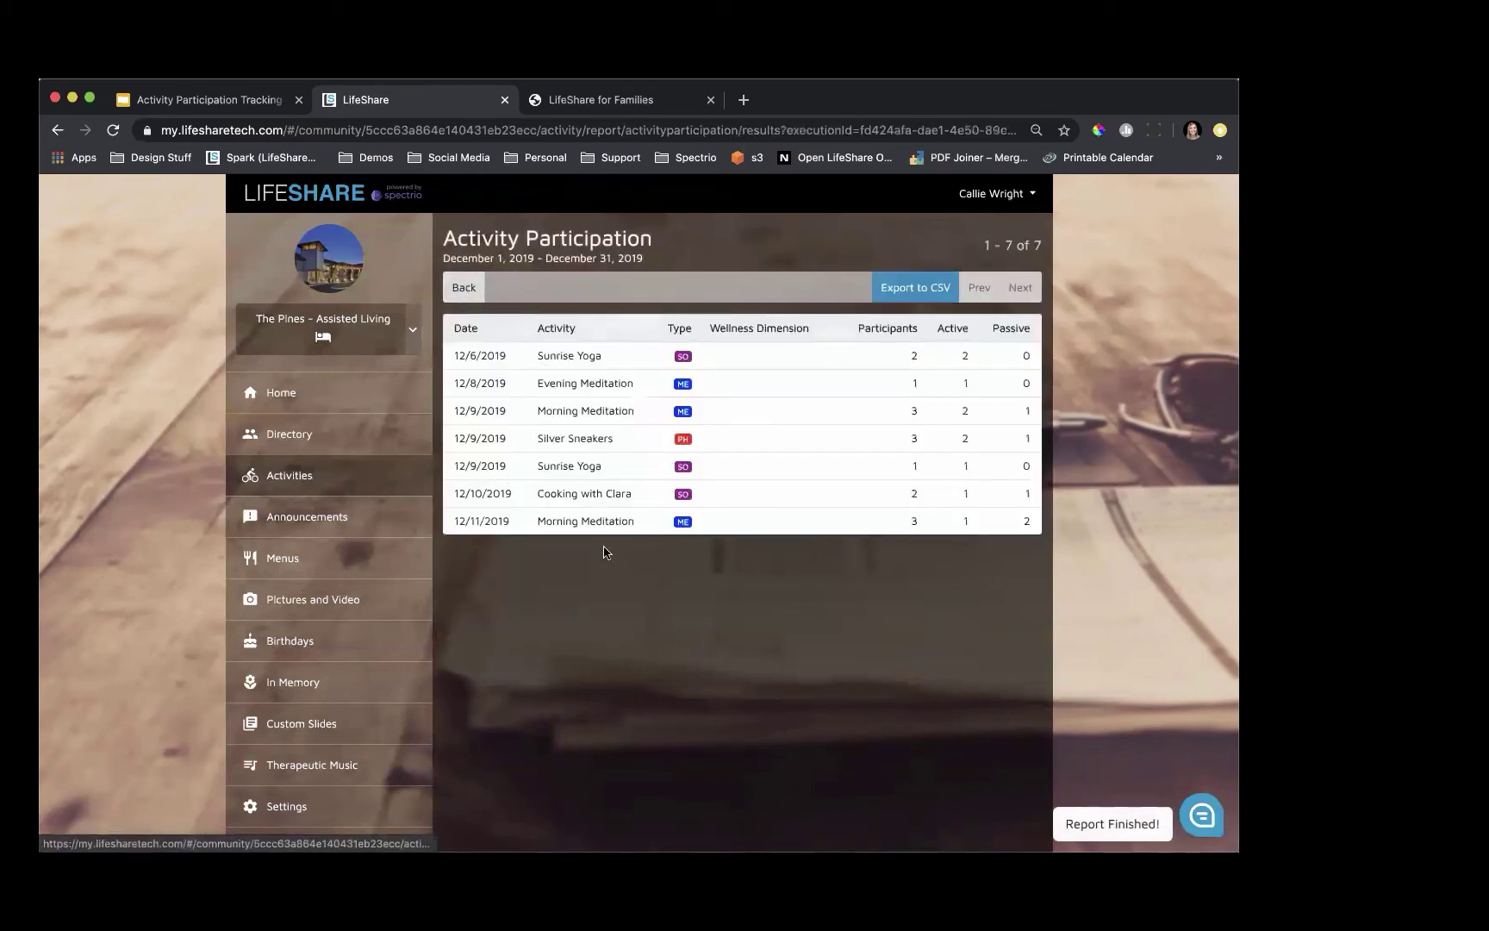
click(590, 465)
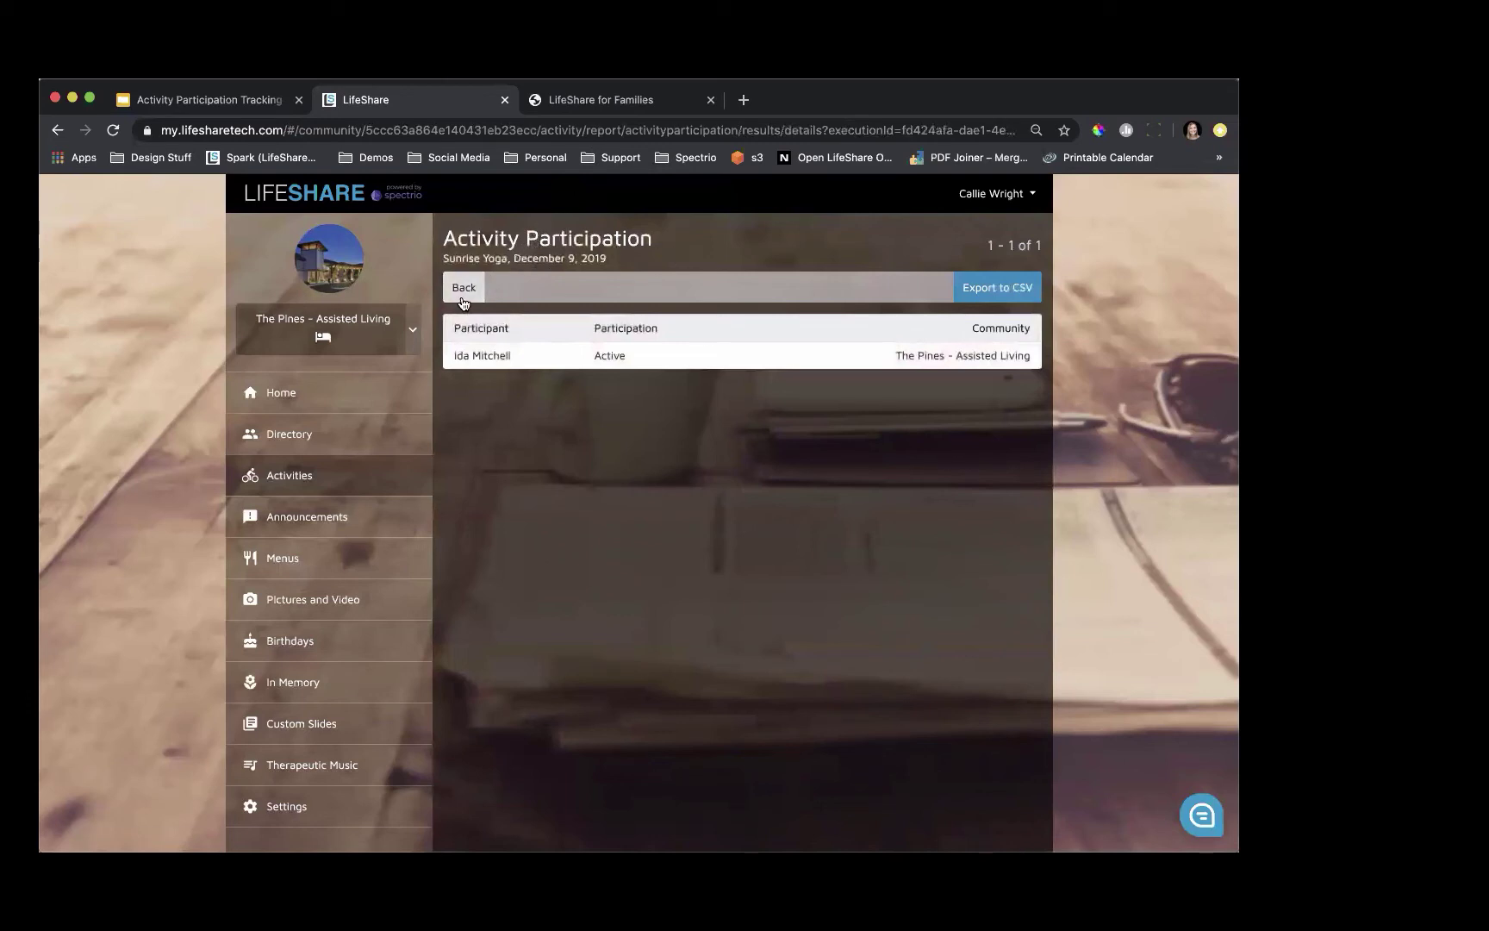
click(353, 487)
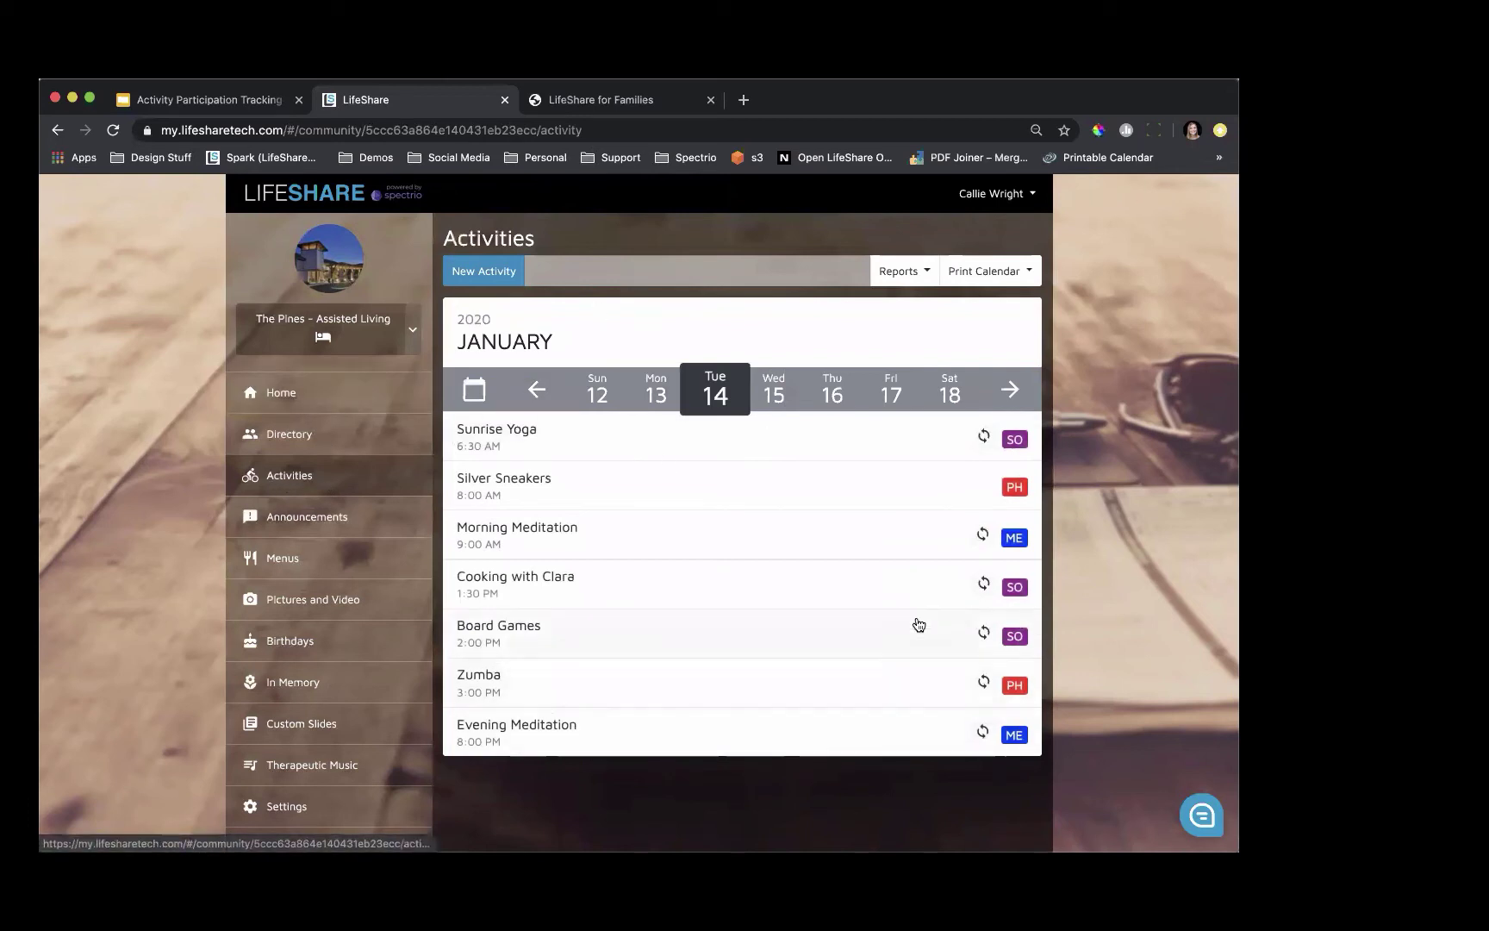
Step: Start a Participation by Resident report and select the resident to report on
click(917, 273)
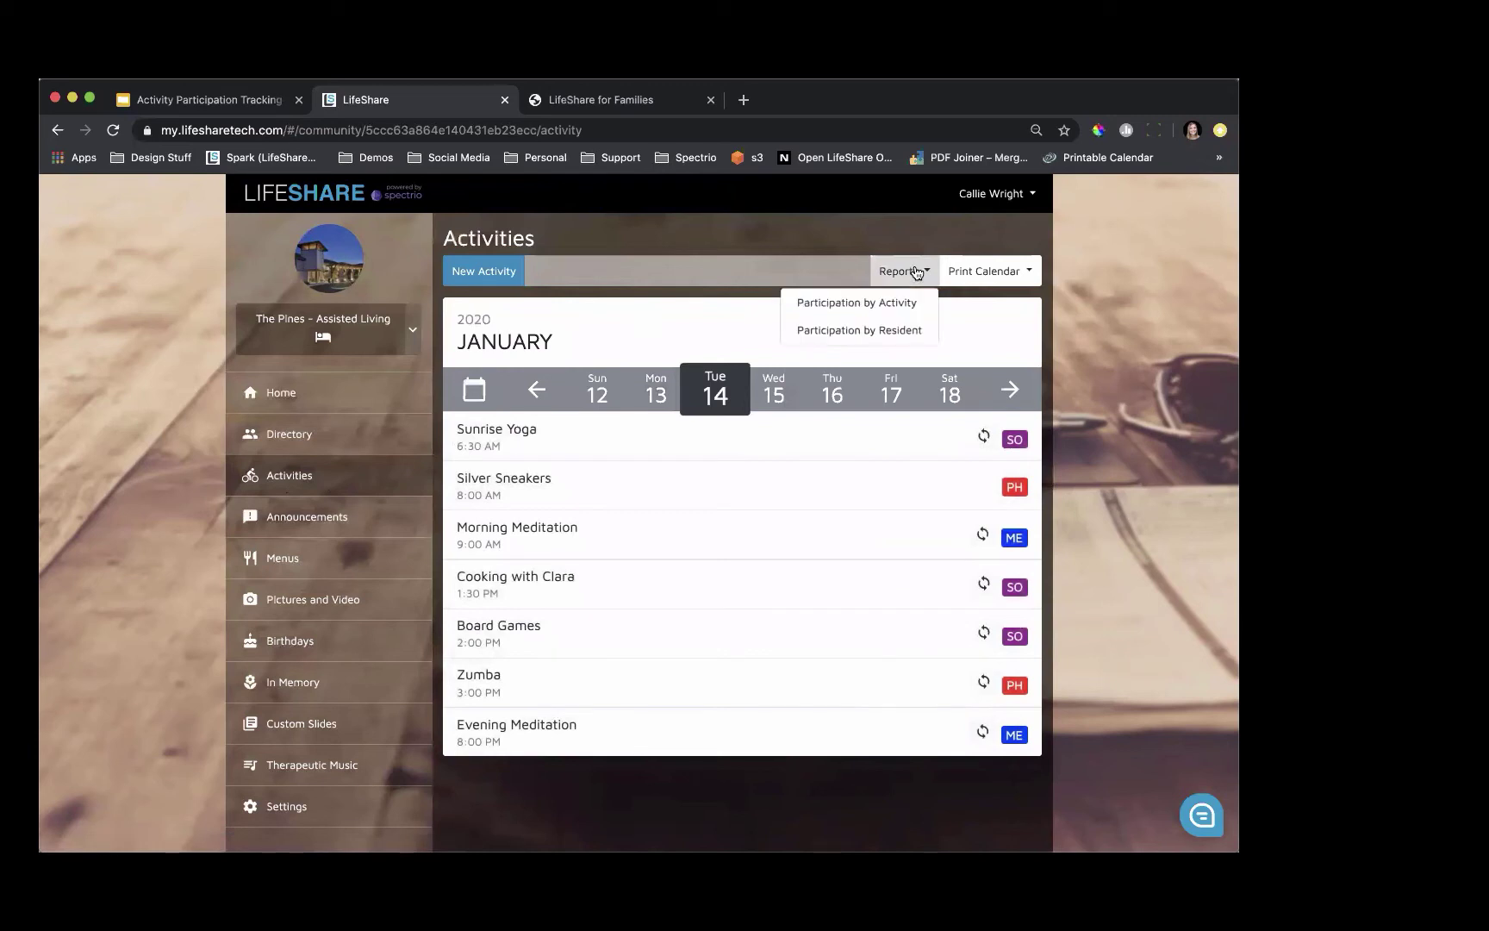
click(900, 331)
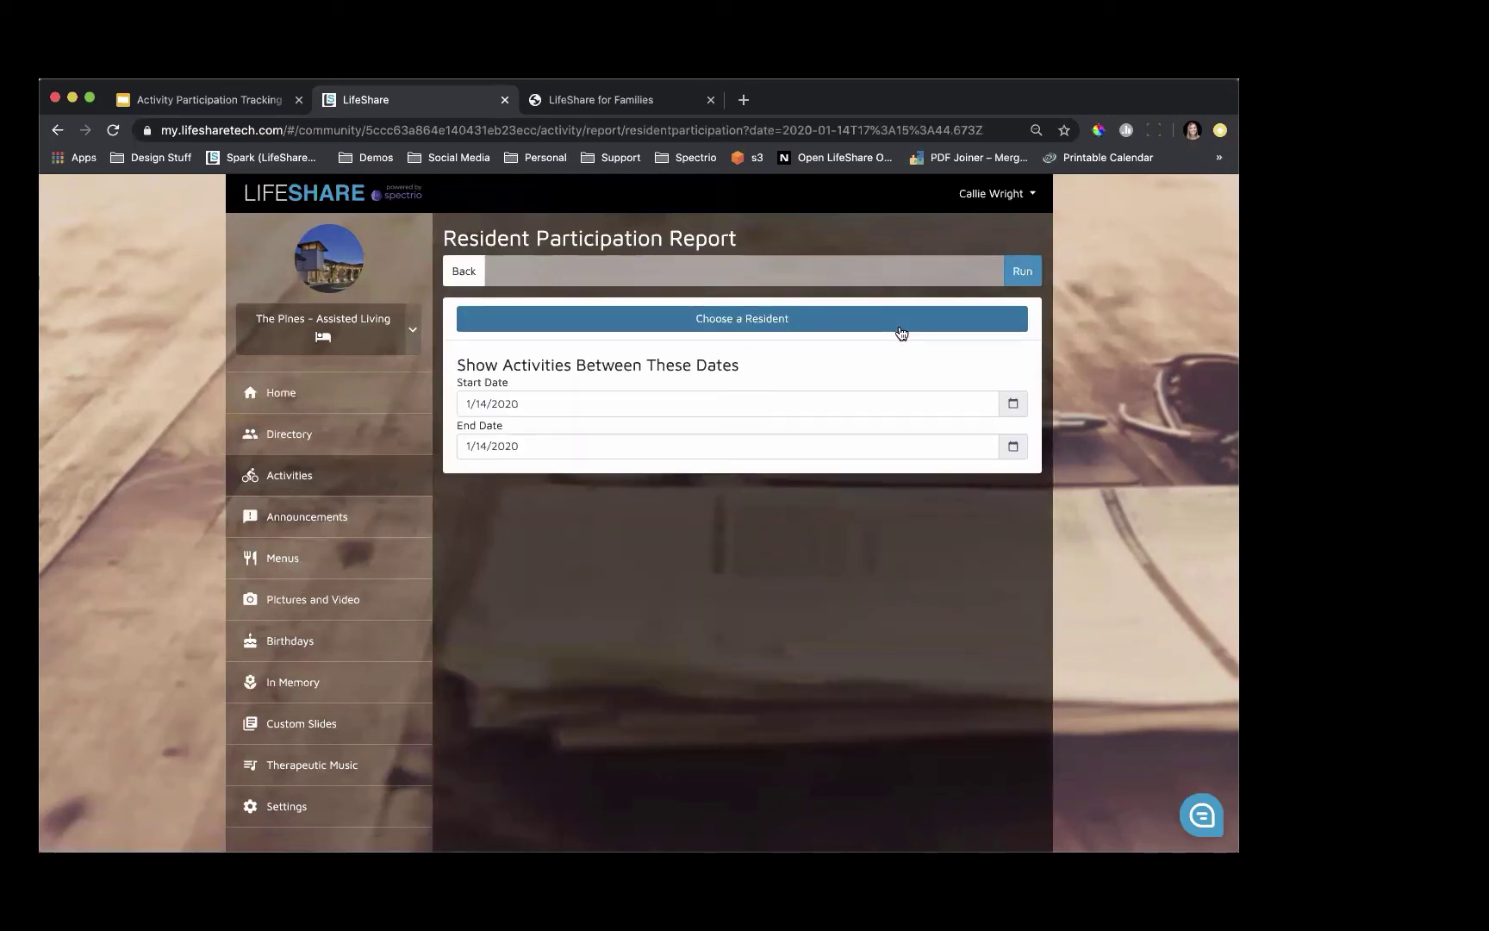
click(899, 327)
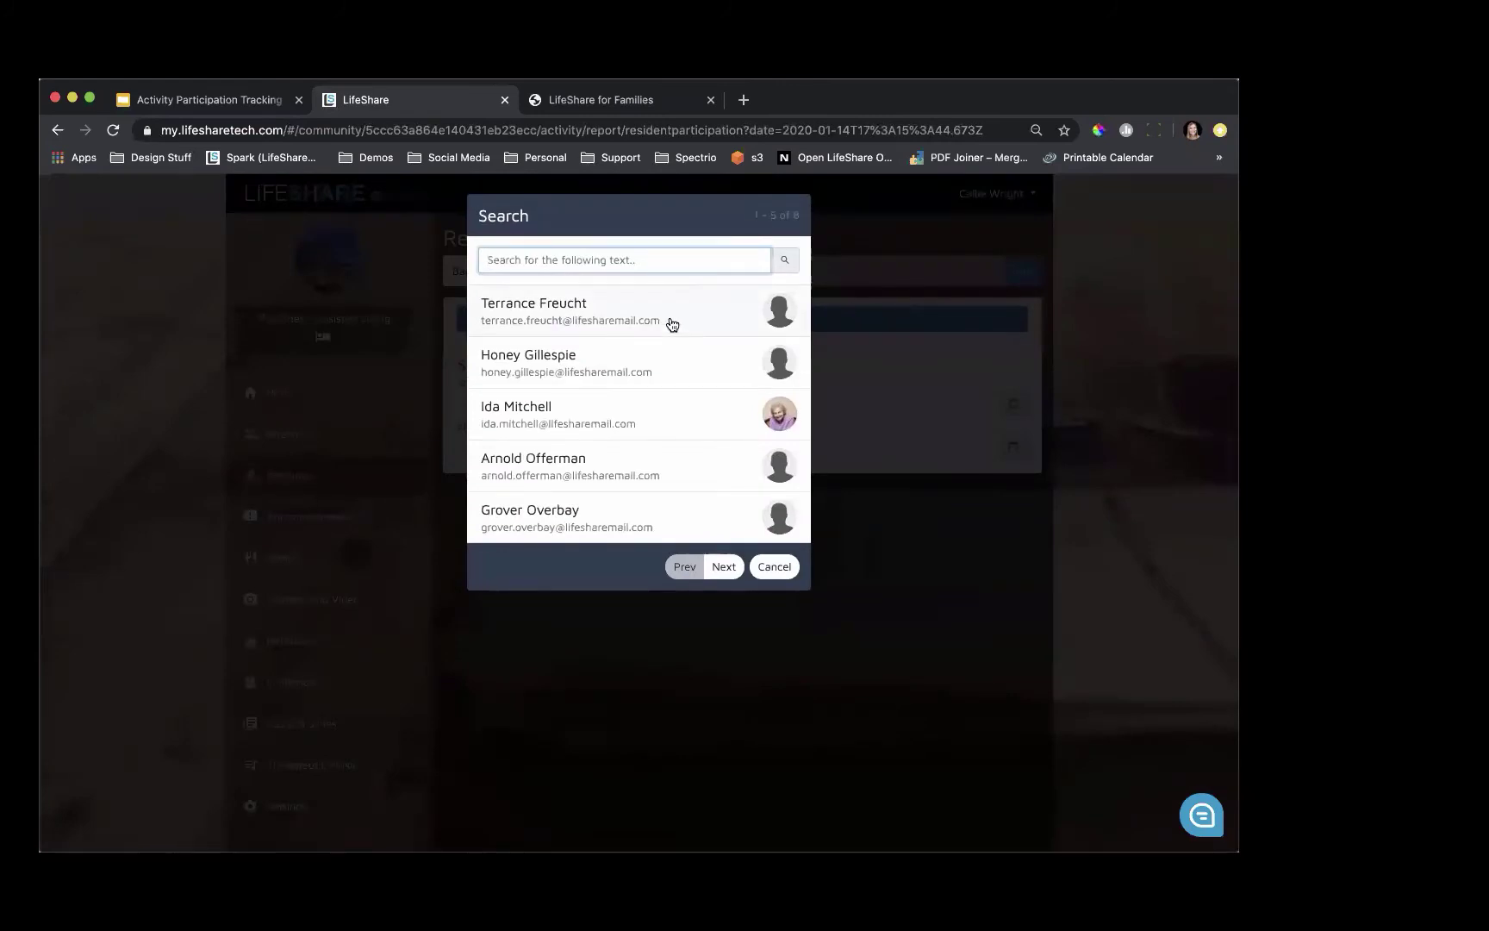
click(664, 431)
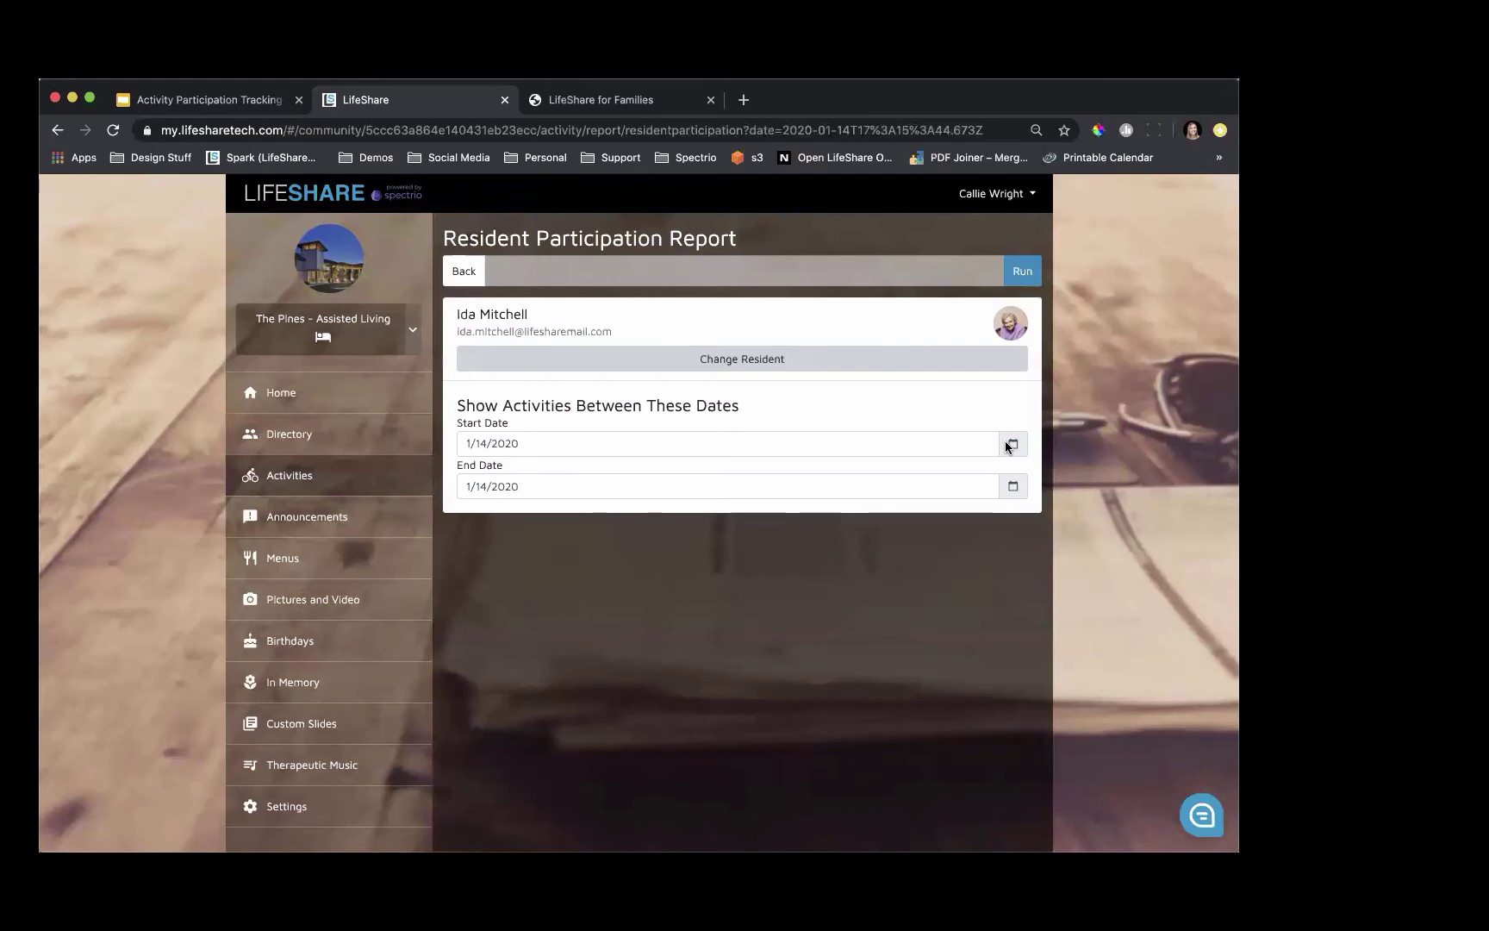
Step: Set the start date to 11/15/2019 and run the report through 1/14/2020
click(1005, 443)
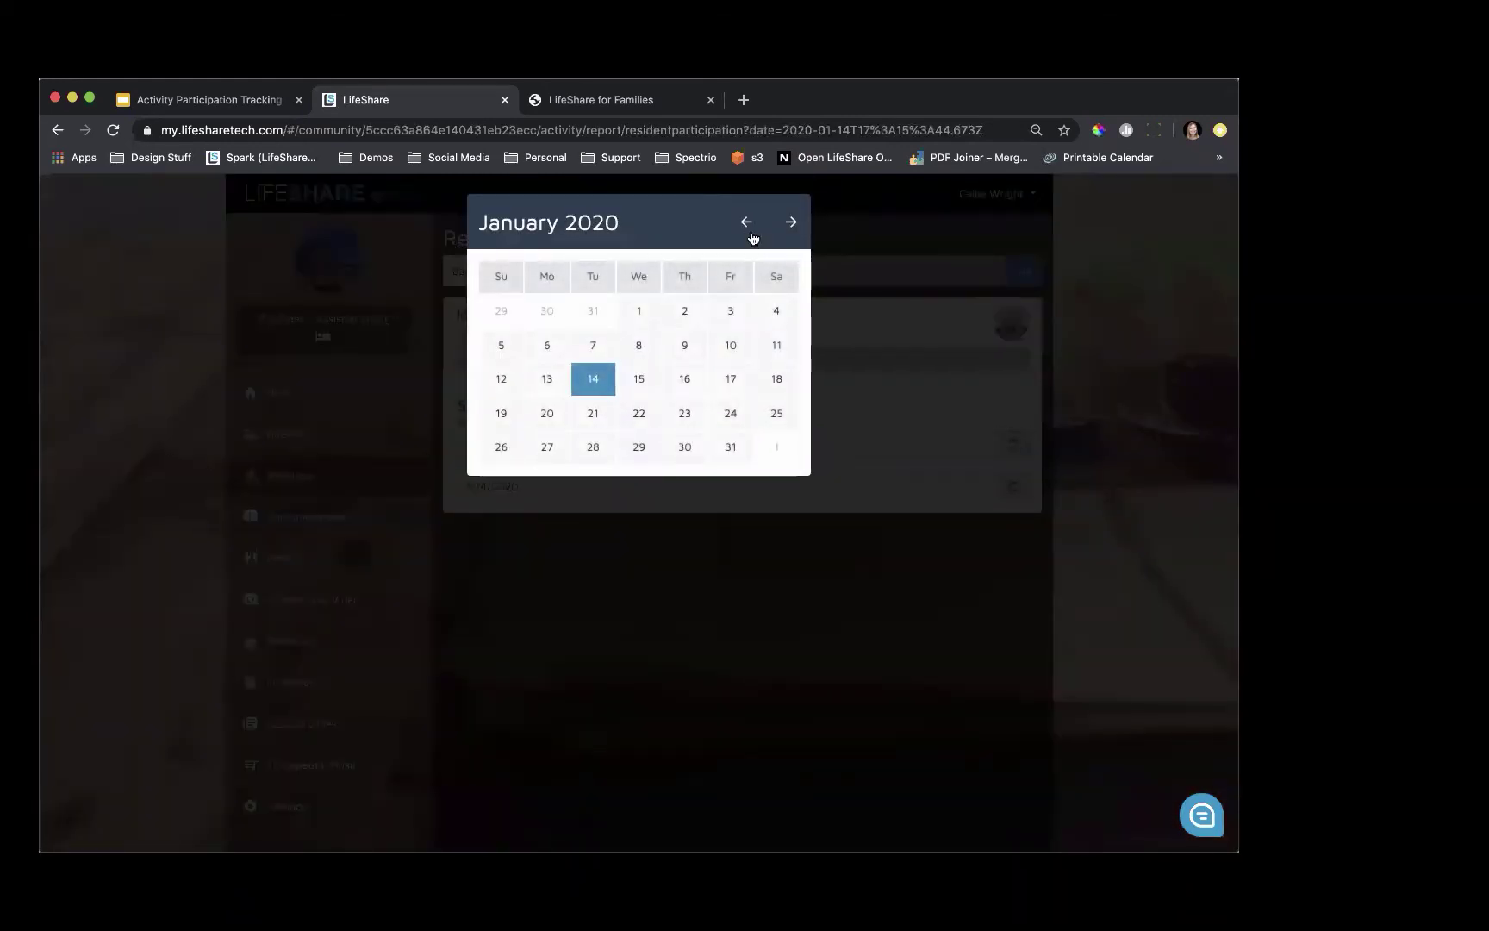
click(748, 228)
click(747, 228)
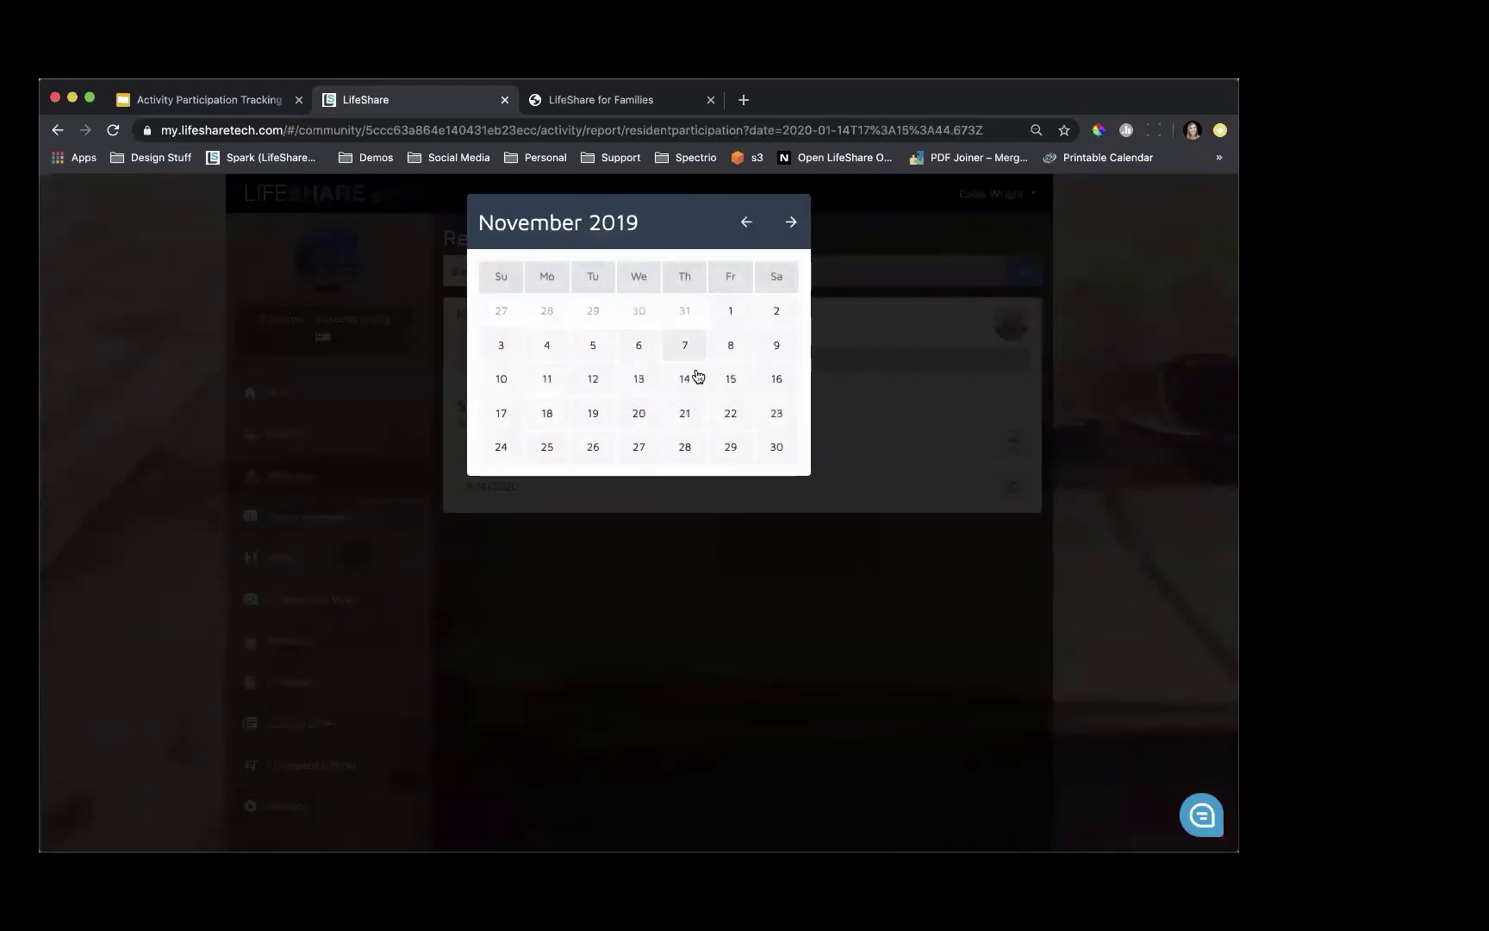
click(732, 385)
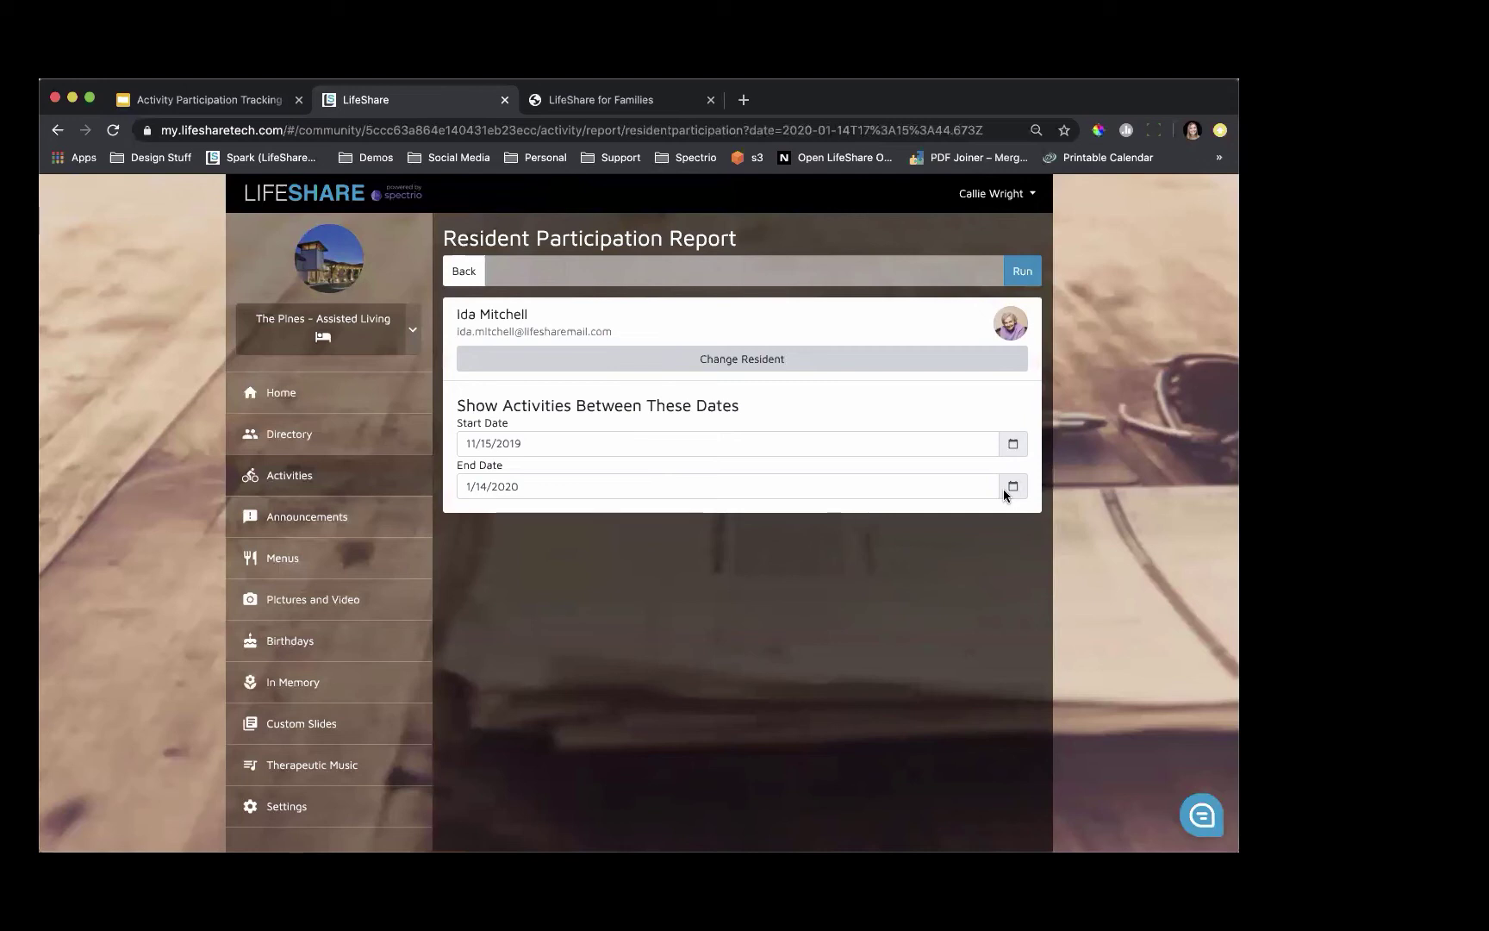
click(1020, 272)
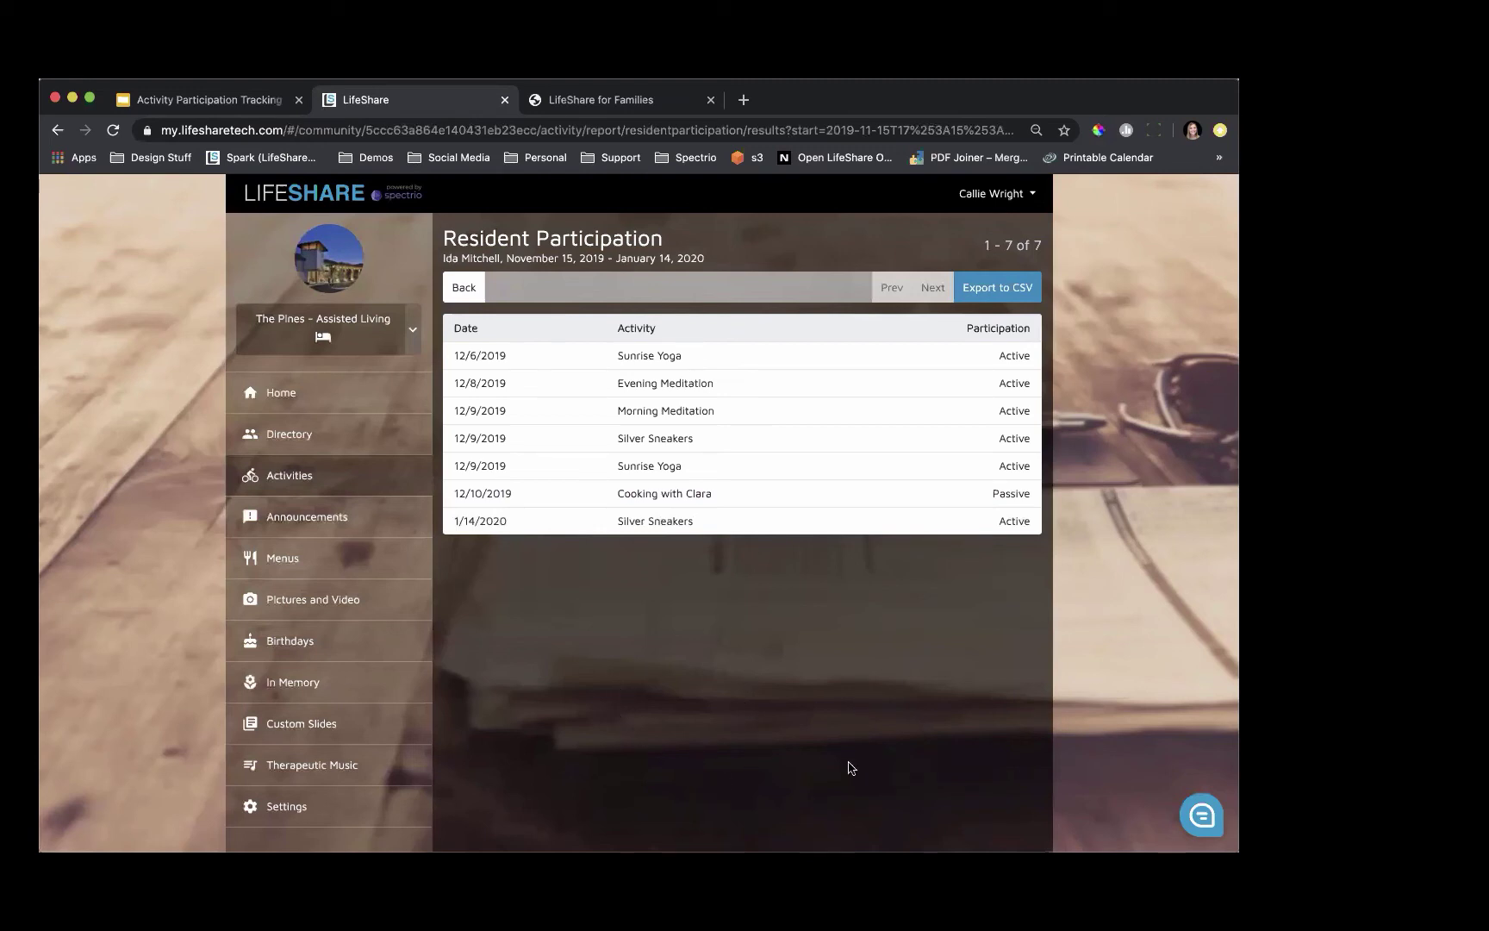
Step: Go back to the Activities calendar for Tuesday, January 14, 2020
click(368, 489)
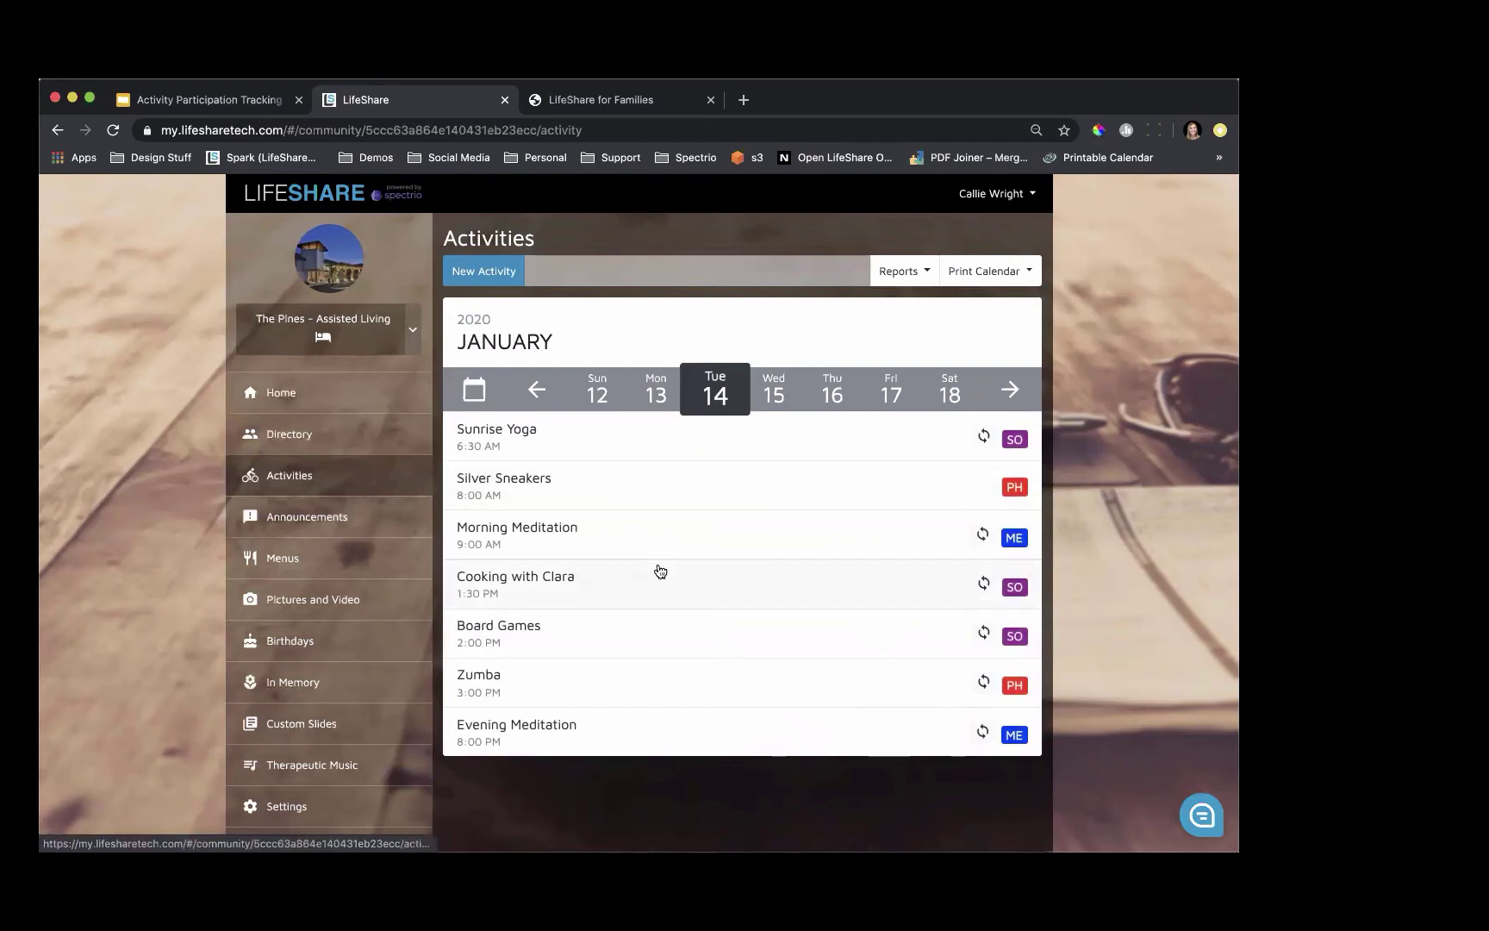
Step: Open the participation list for the 1:30 PM Cooking with Clara session on 1/14/2020
click(617, 597)
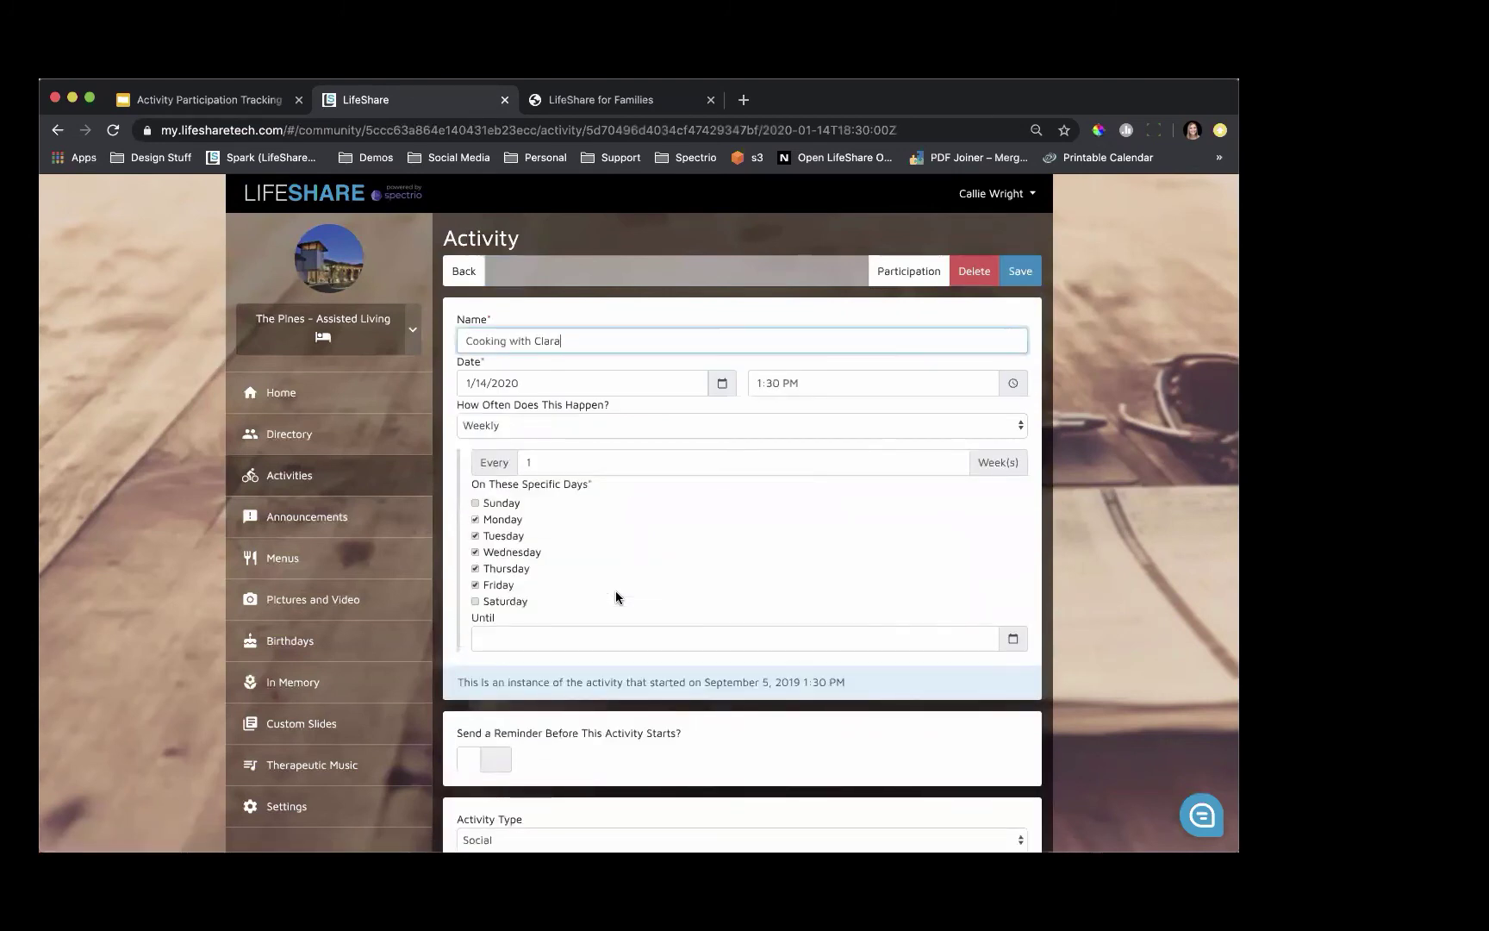
click(905, 274)
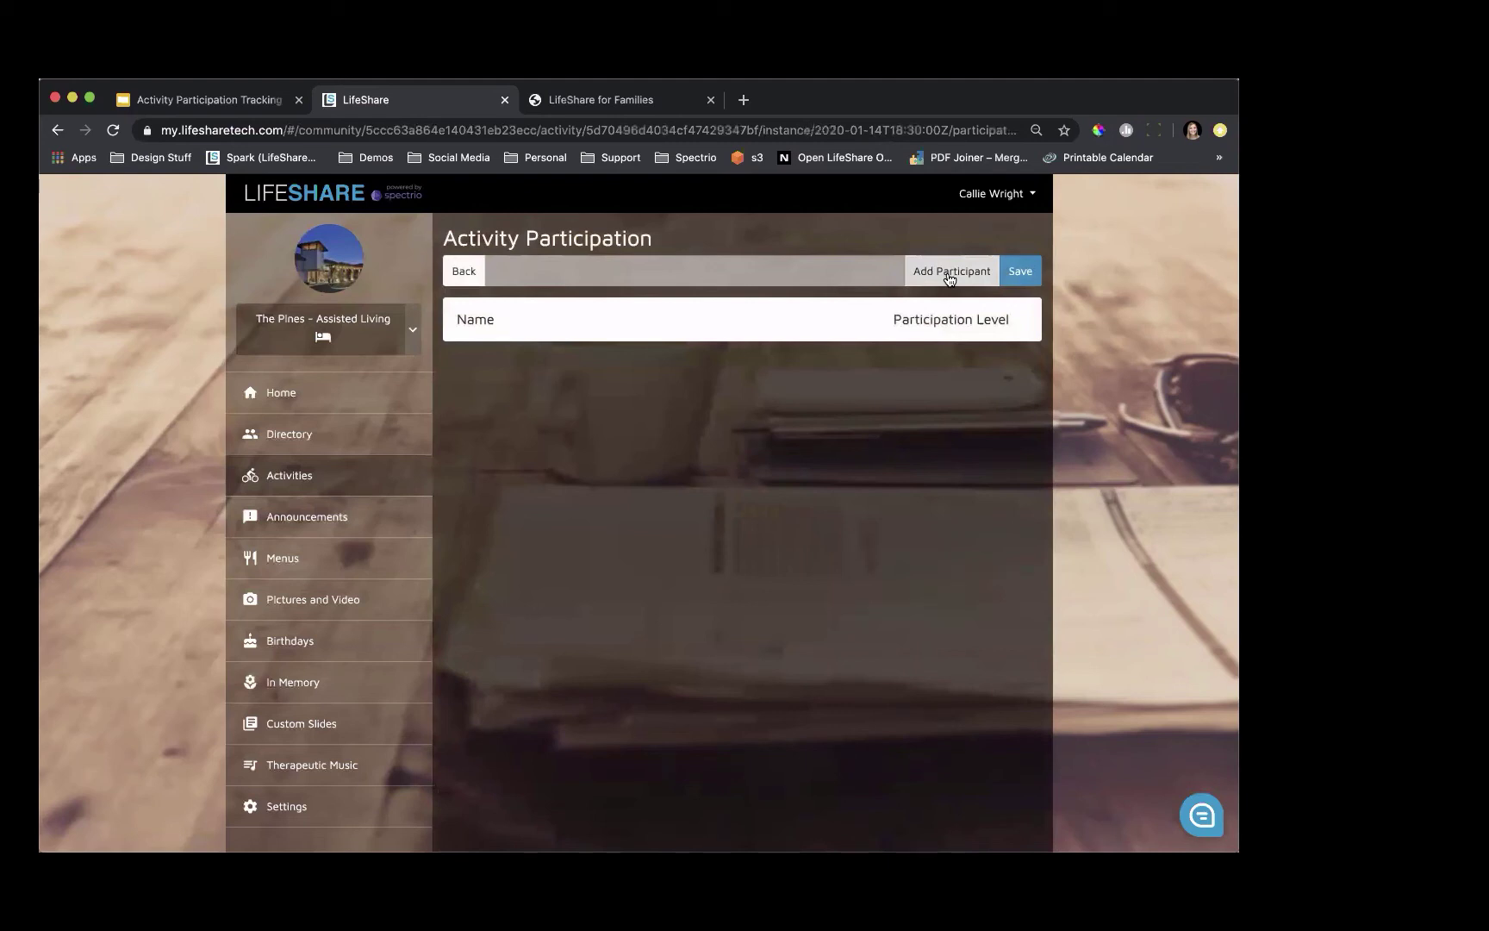
Step: Add the first two residents as Cooking with Clara participants by searching their names
click(949, 274)
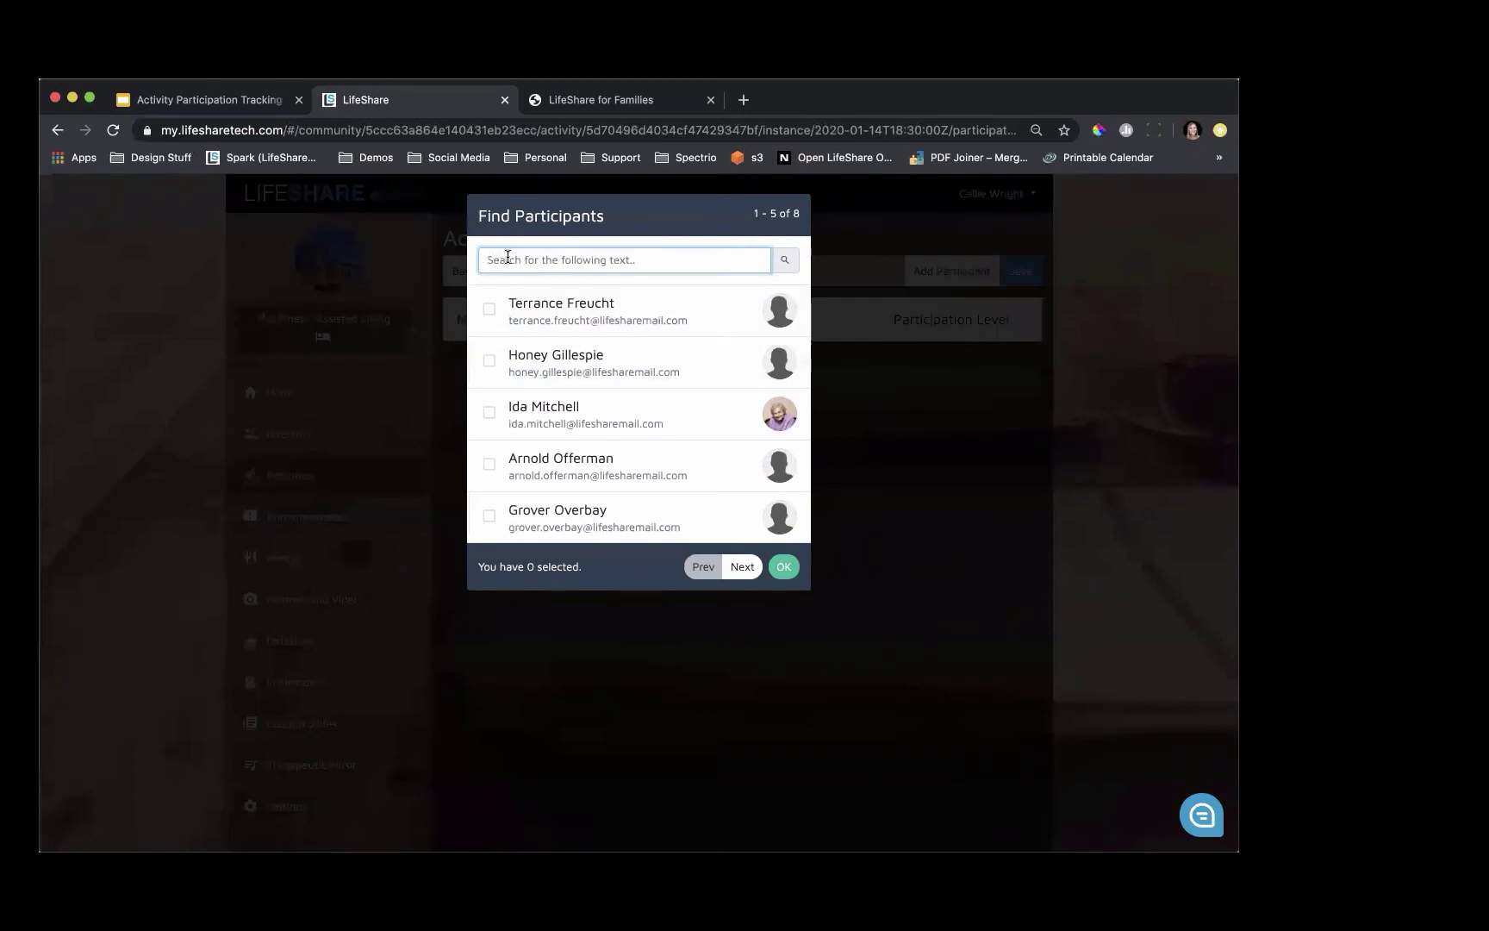
text(honey)
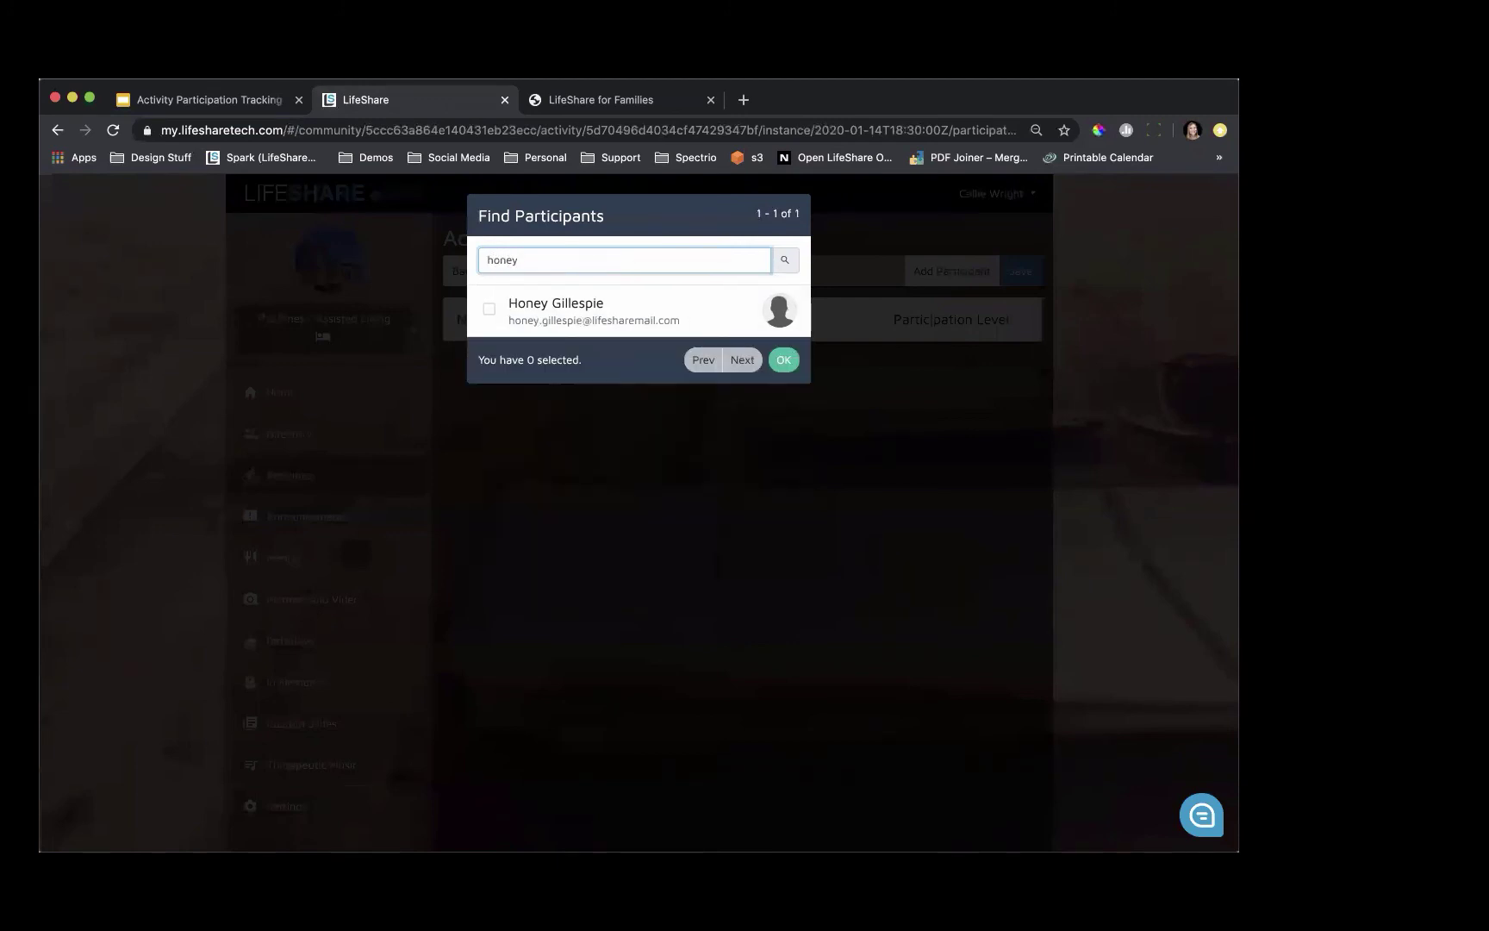
click(490, 310)
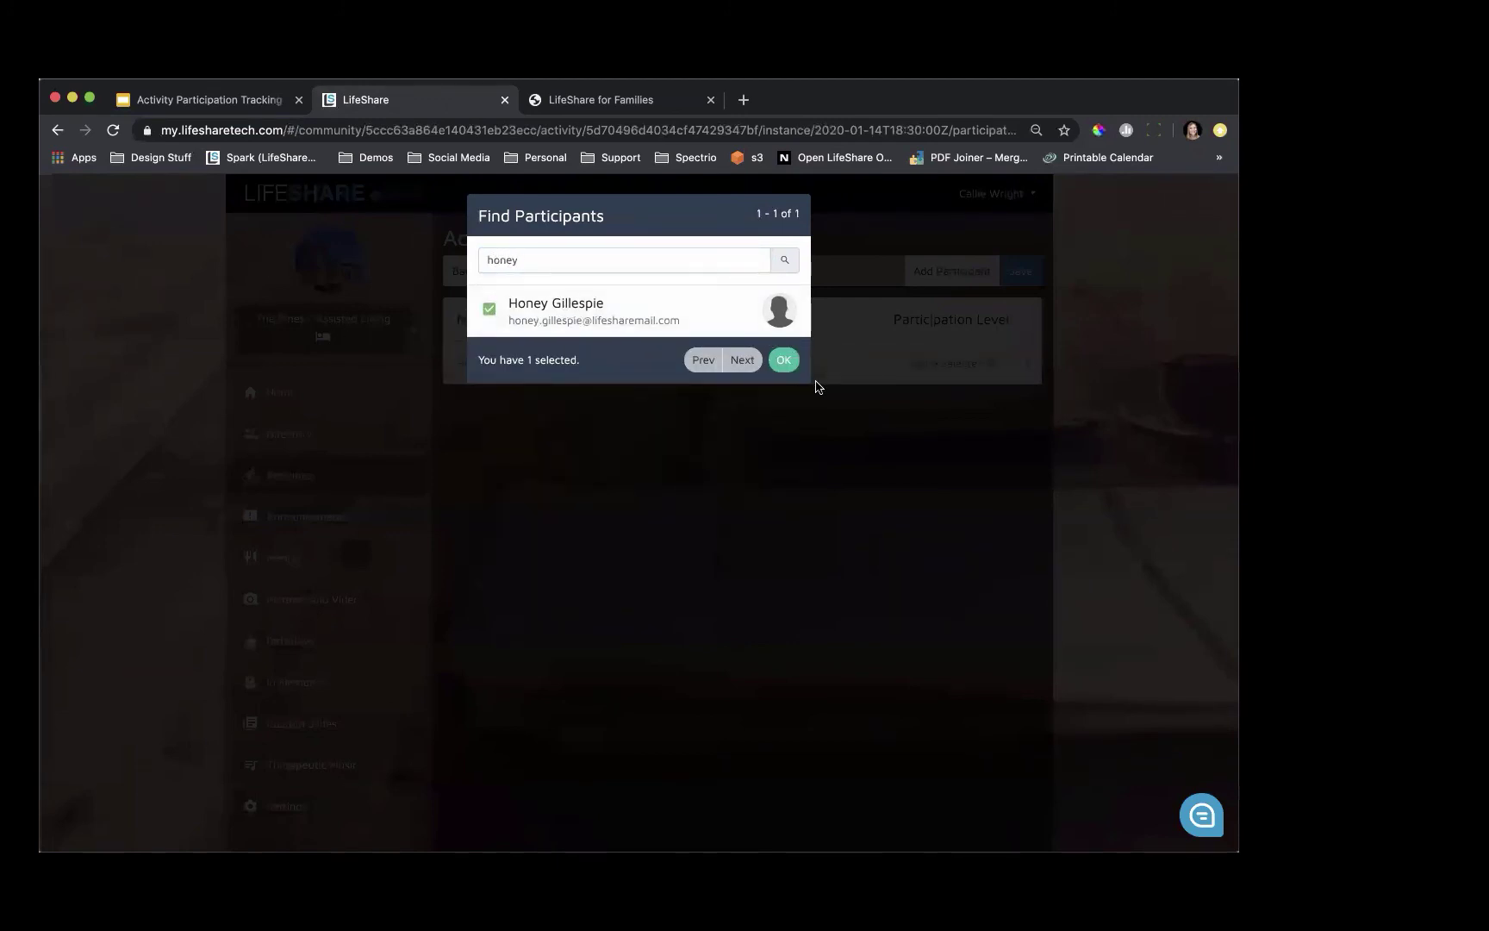
click(785, 360)
click(955, 271)
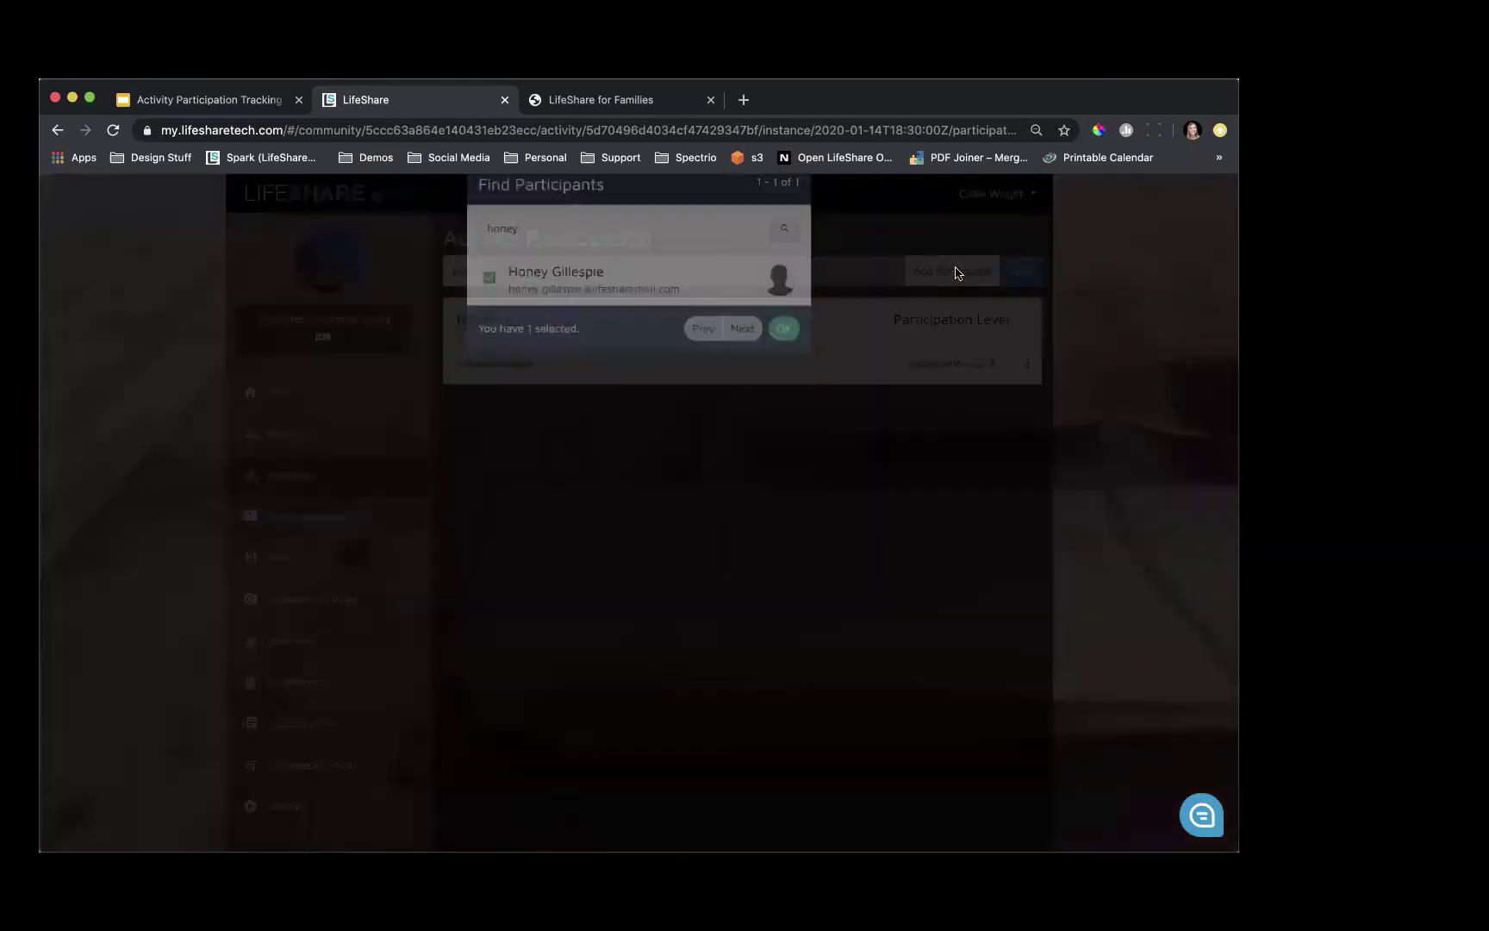
key(super+a)
text(ida)
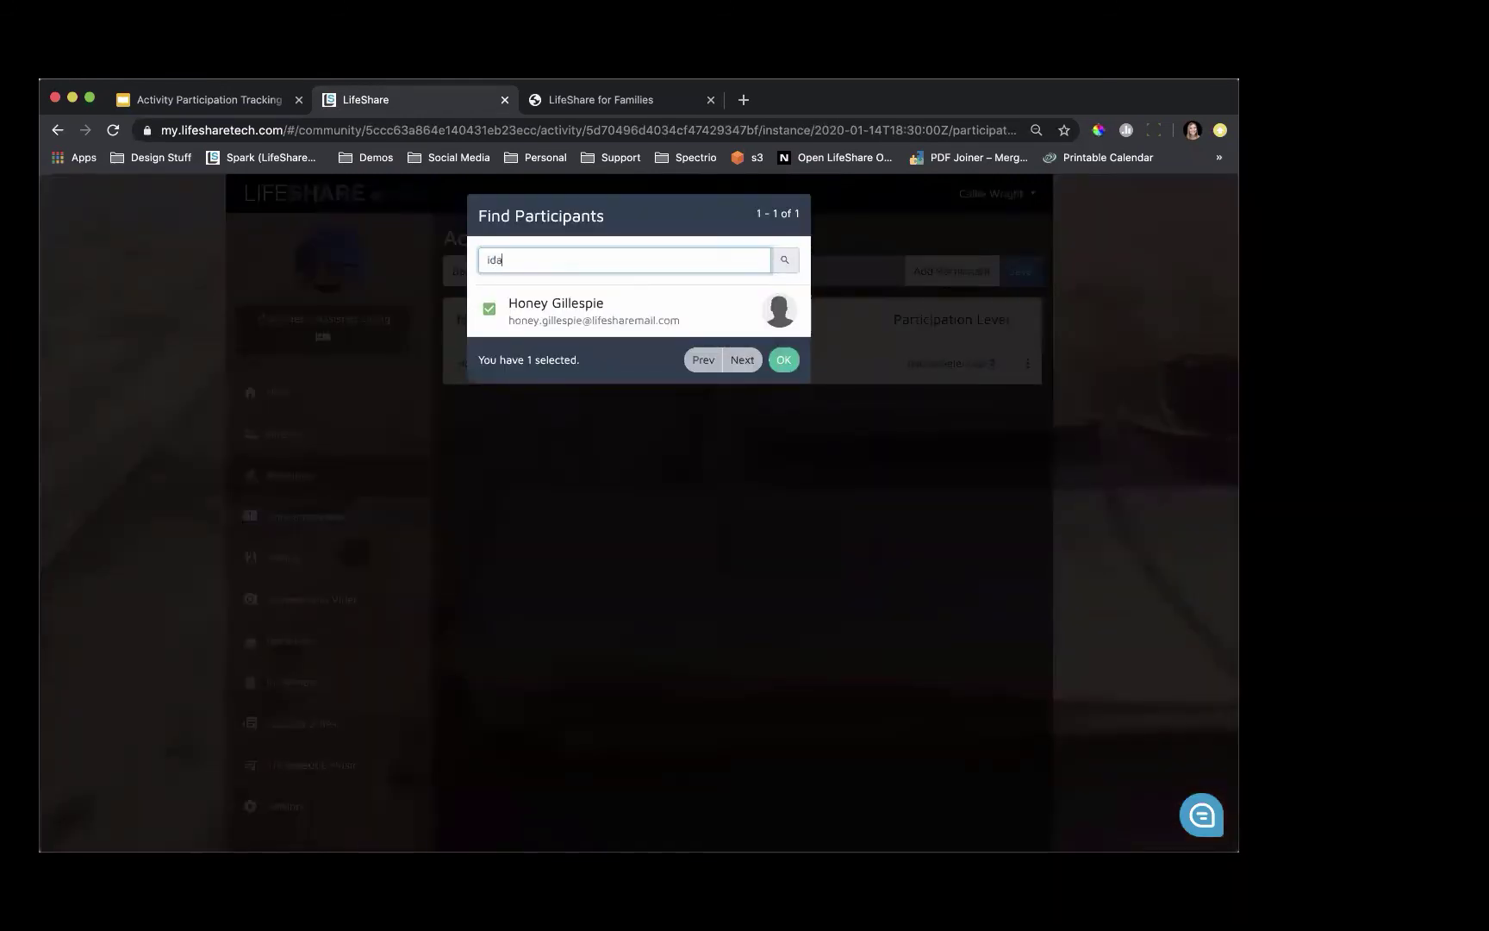
click(569, 308)
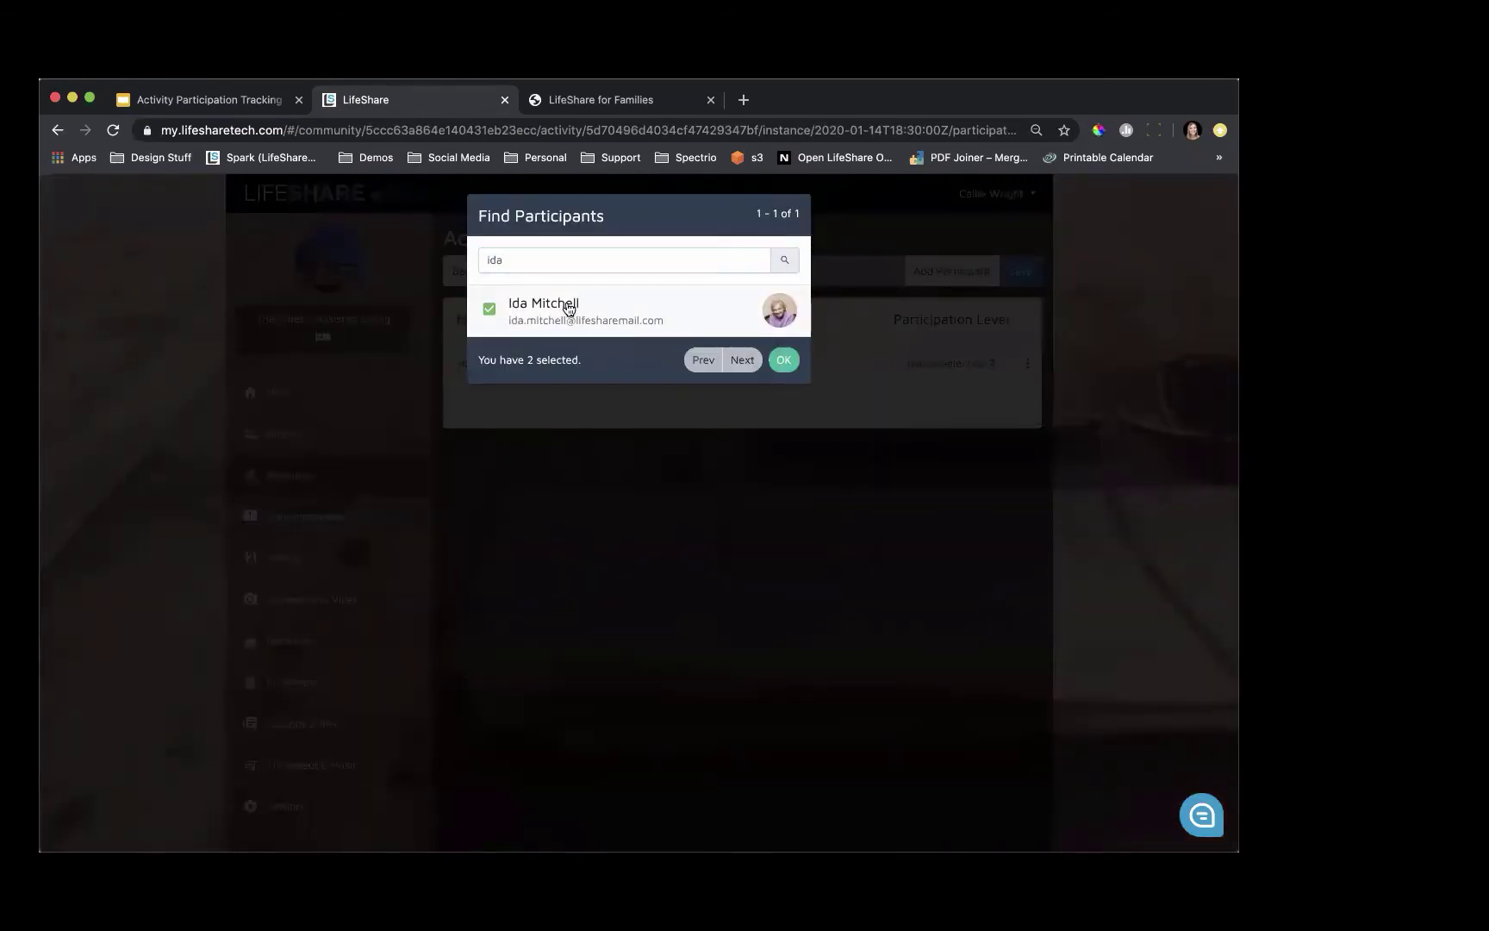
click(784, 366)
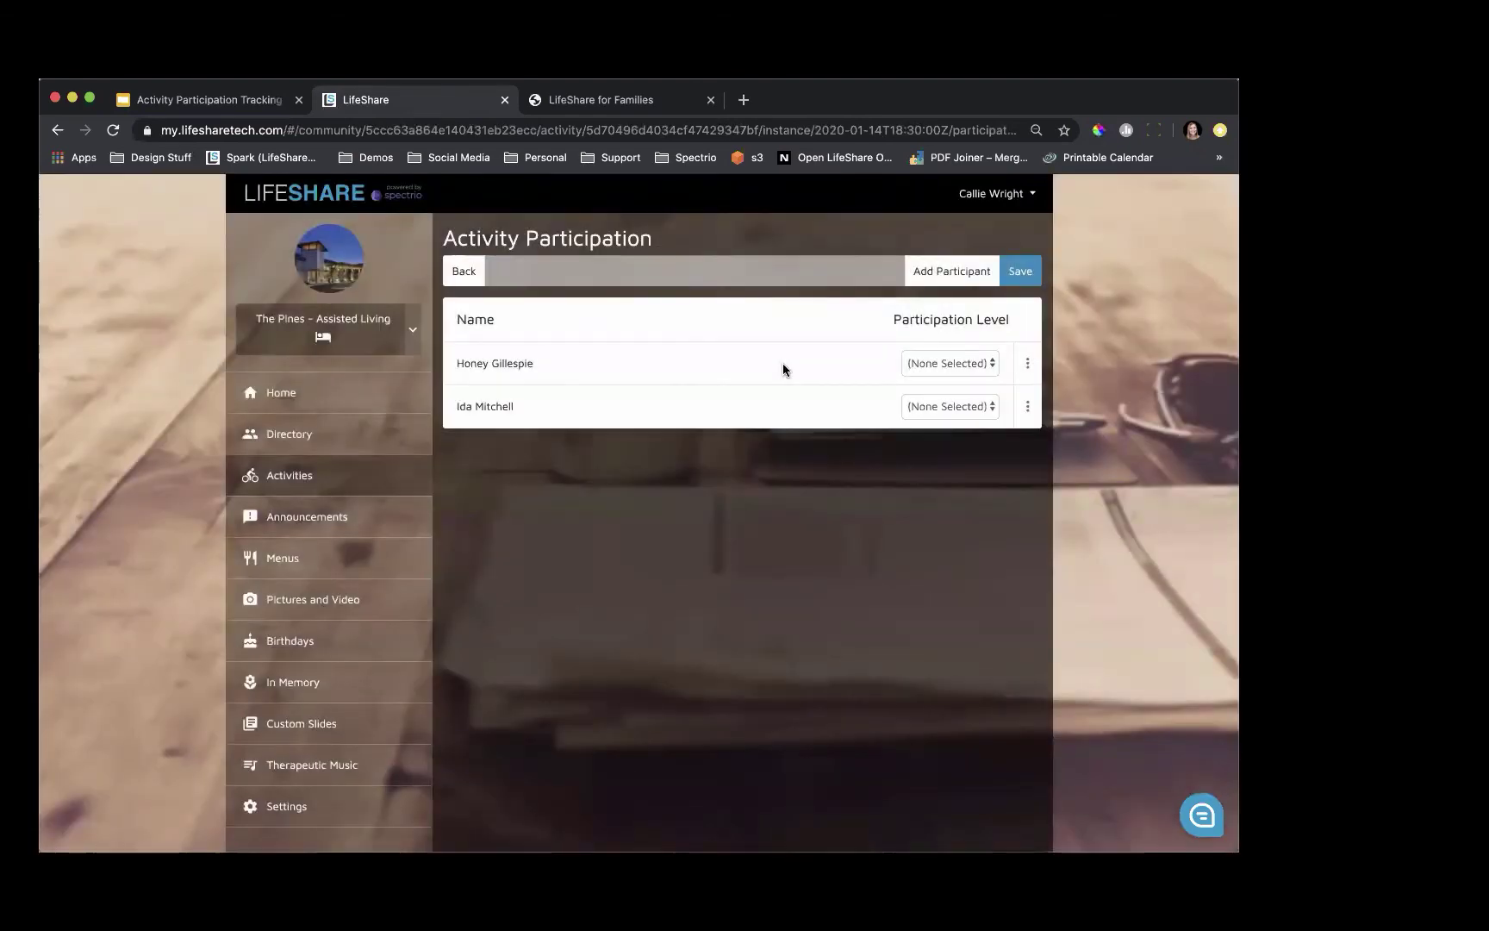
Step: Search for the third resident by name and add them as a participant
click(922, 278)
text(miles)
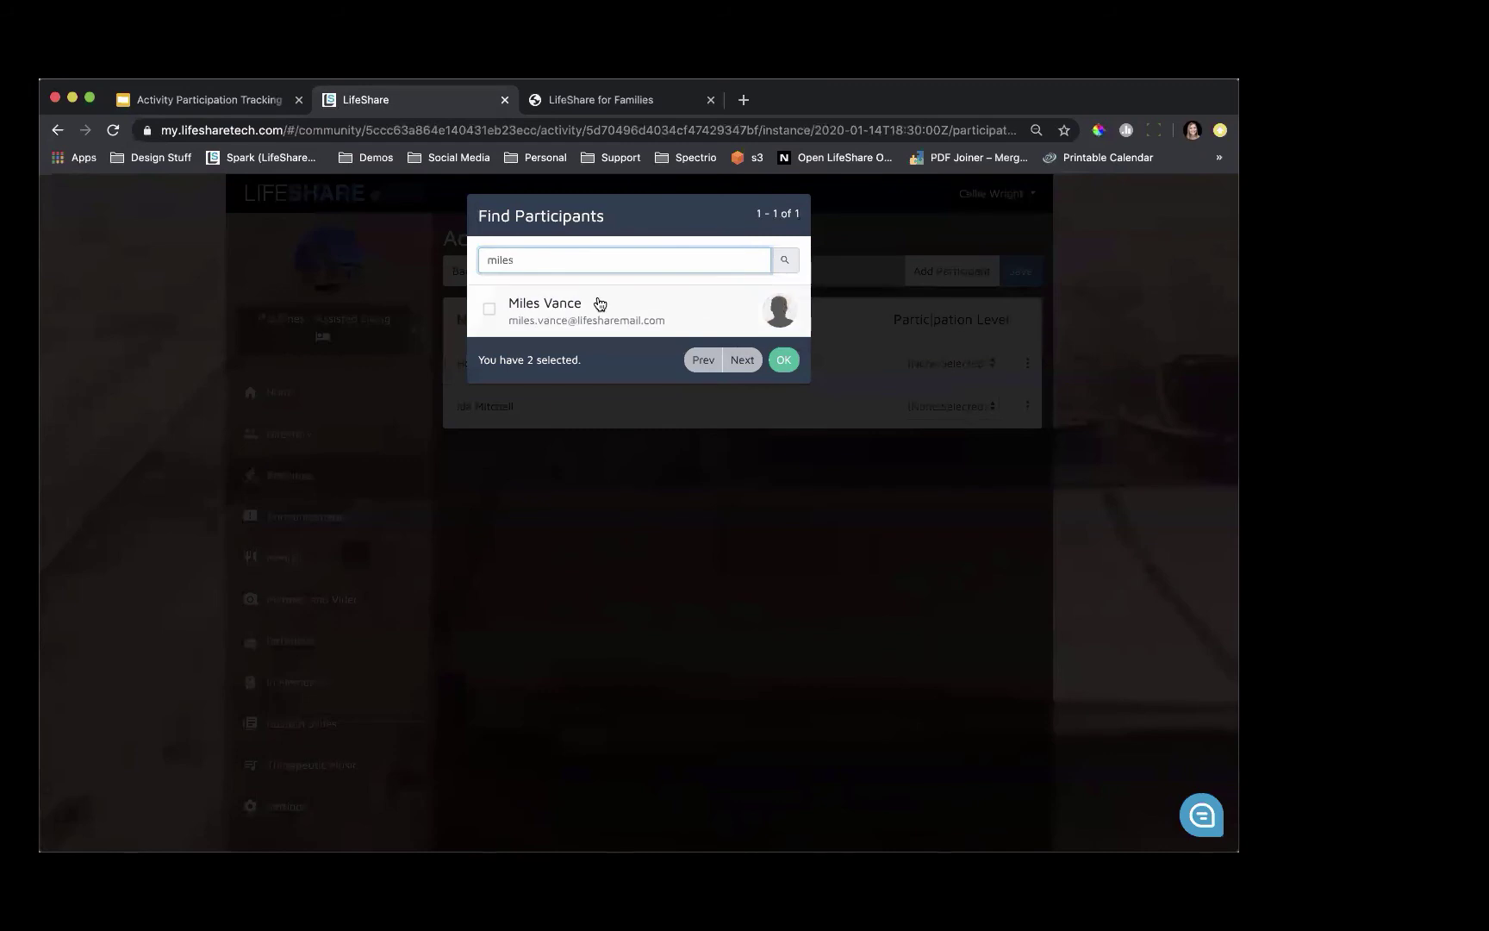
click(636, 317)
click(783, 360)
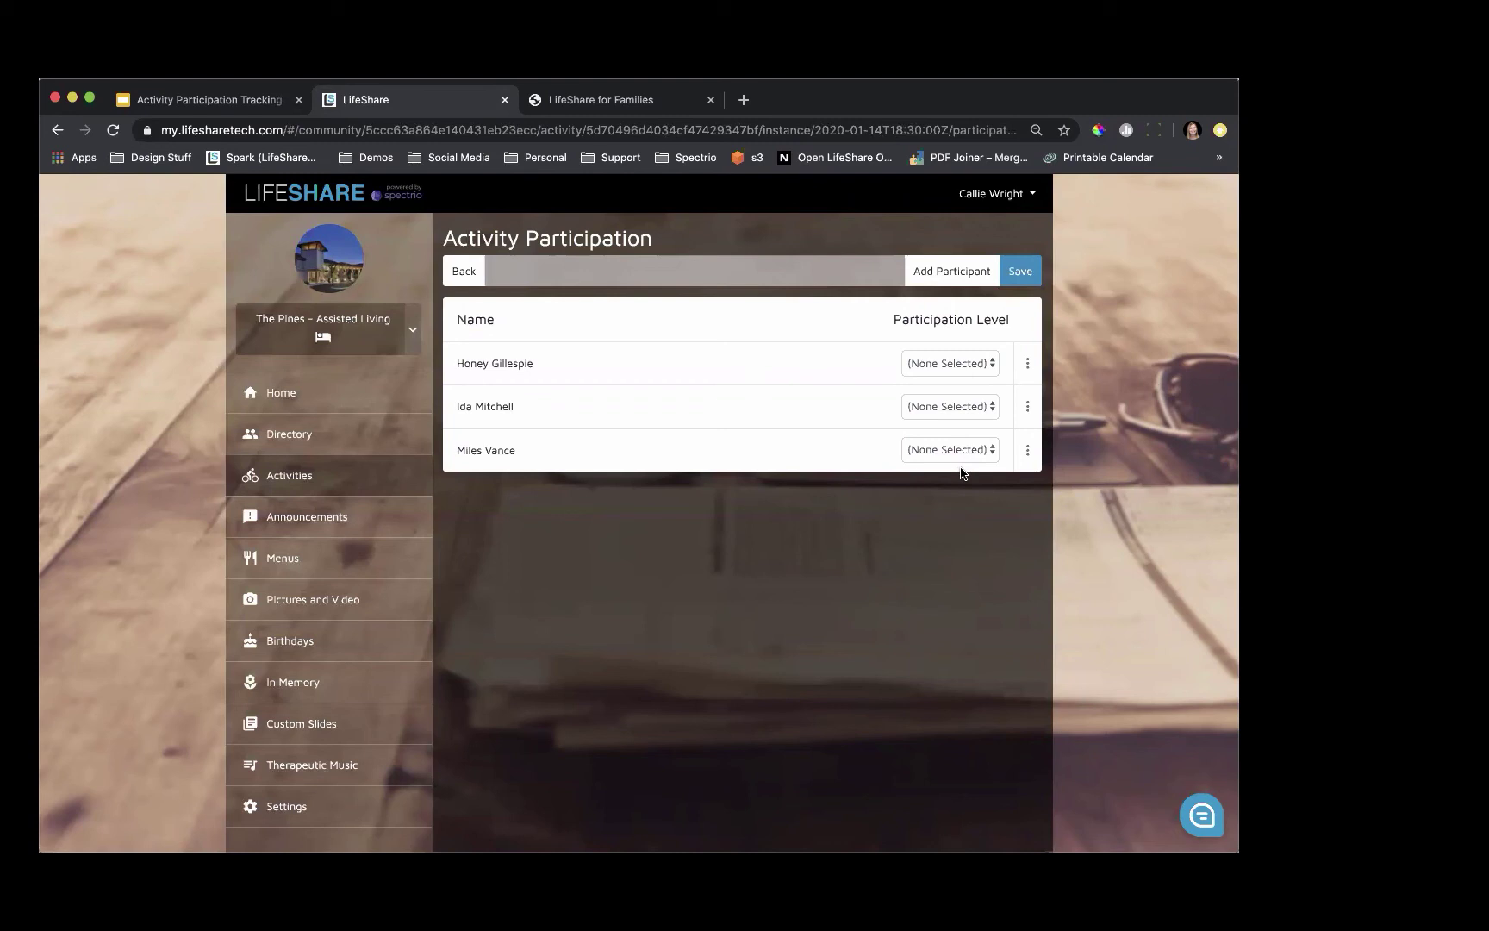
Step: Save the participant list, then set the first resident to Active and the second to Passive
click(1021, 272)
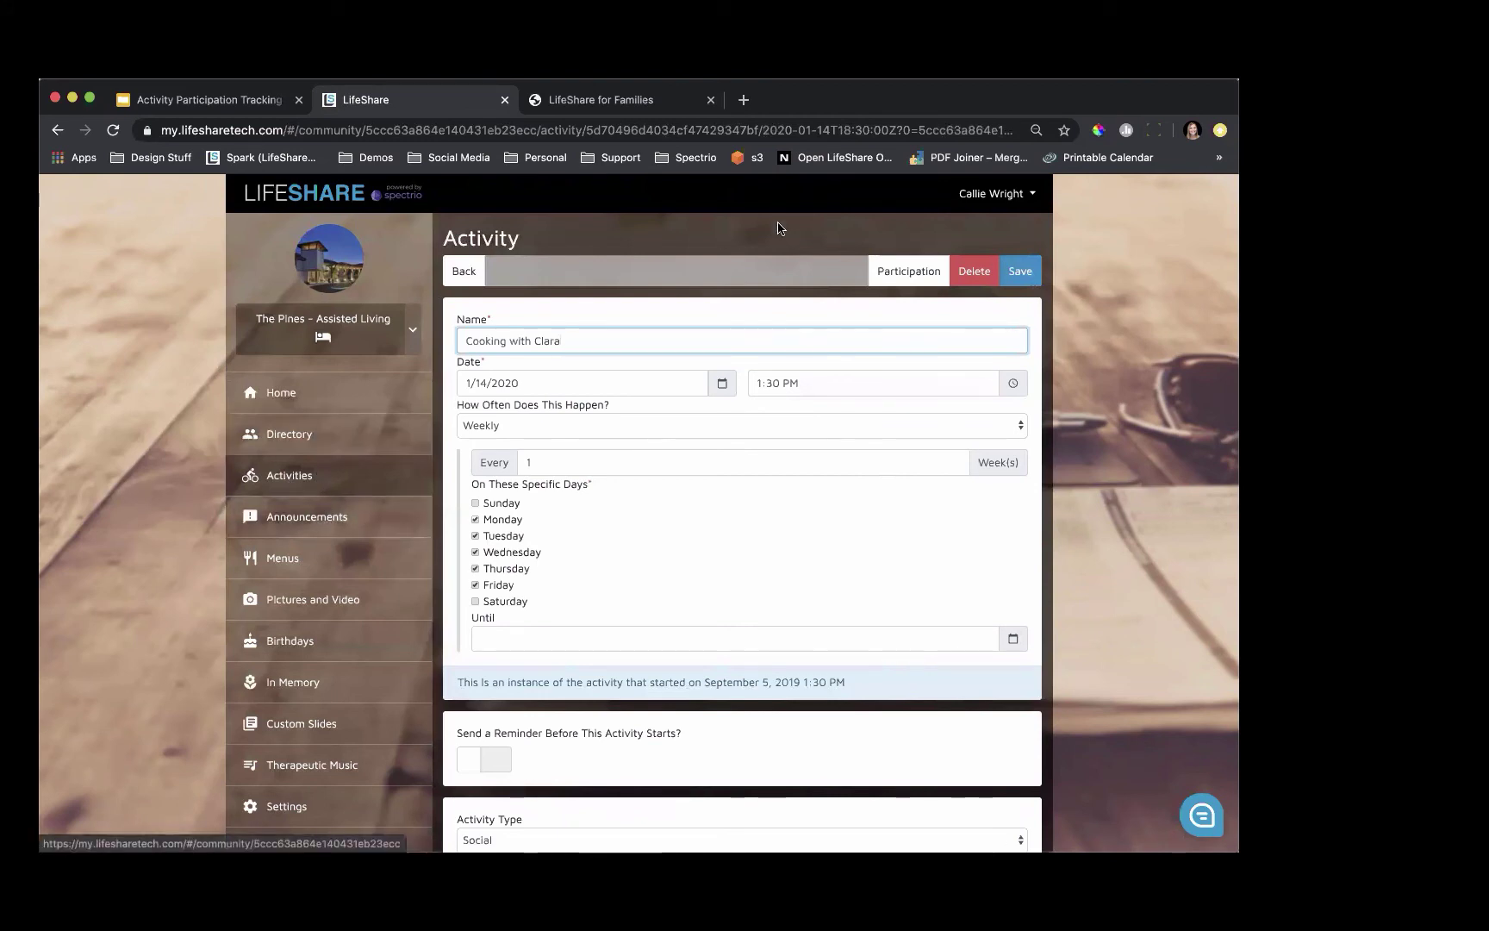
click(920, 269)
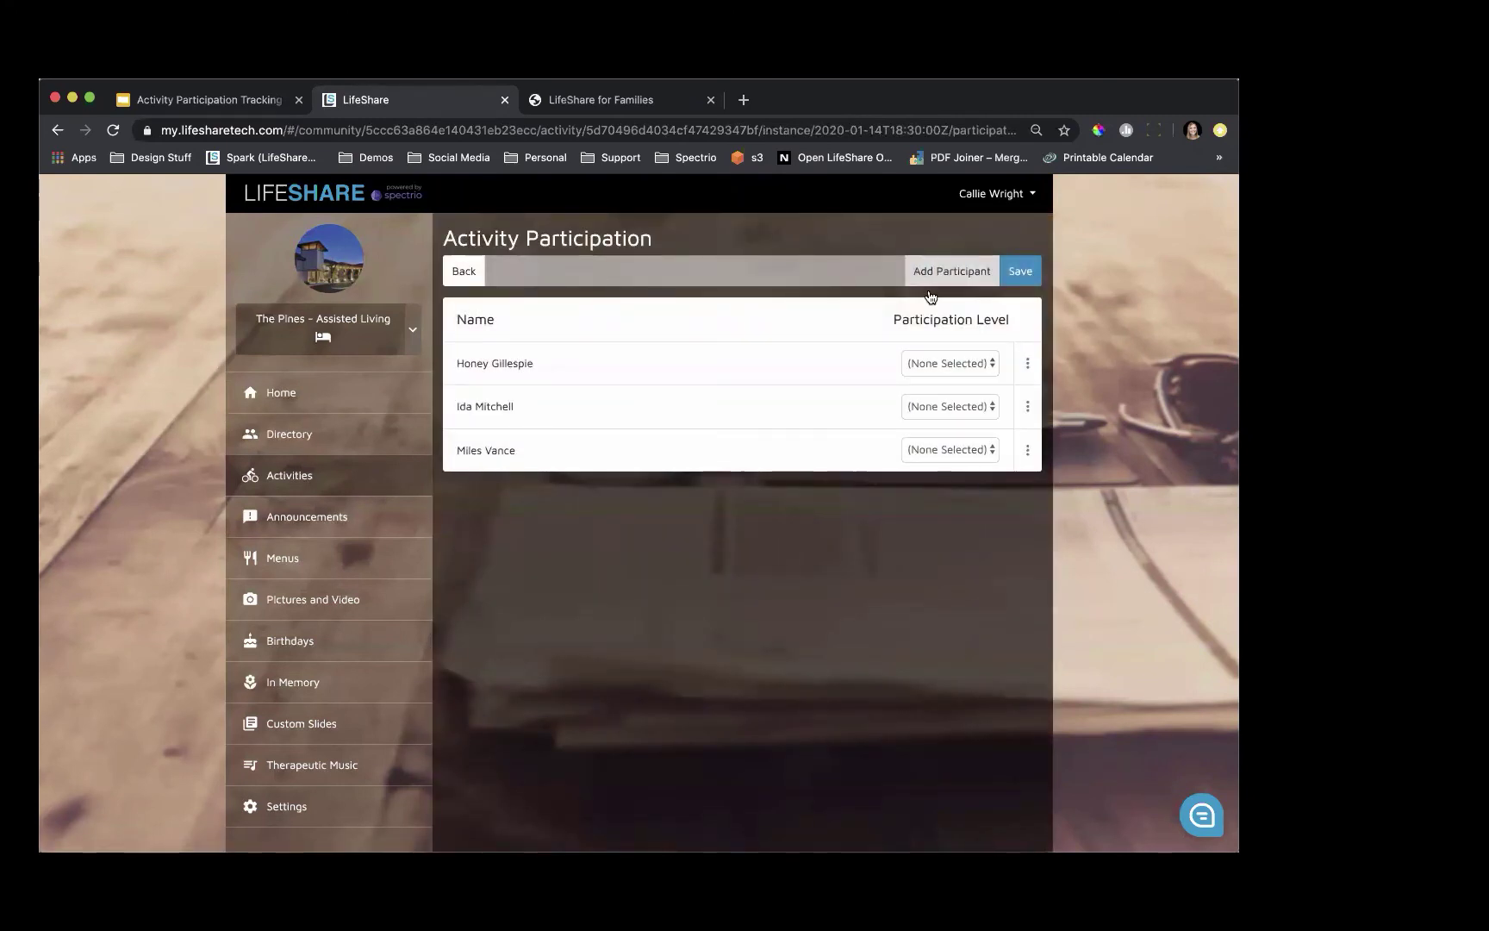
click(953, 362)
click(955, 393)
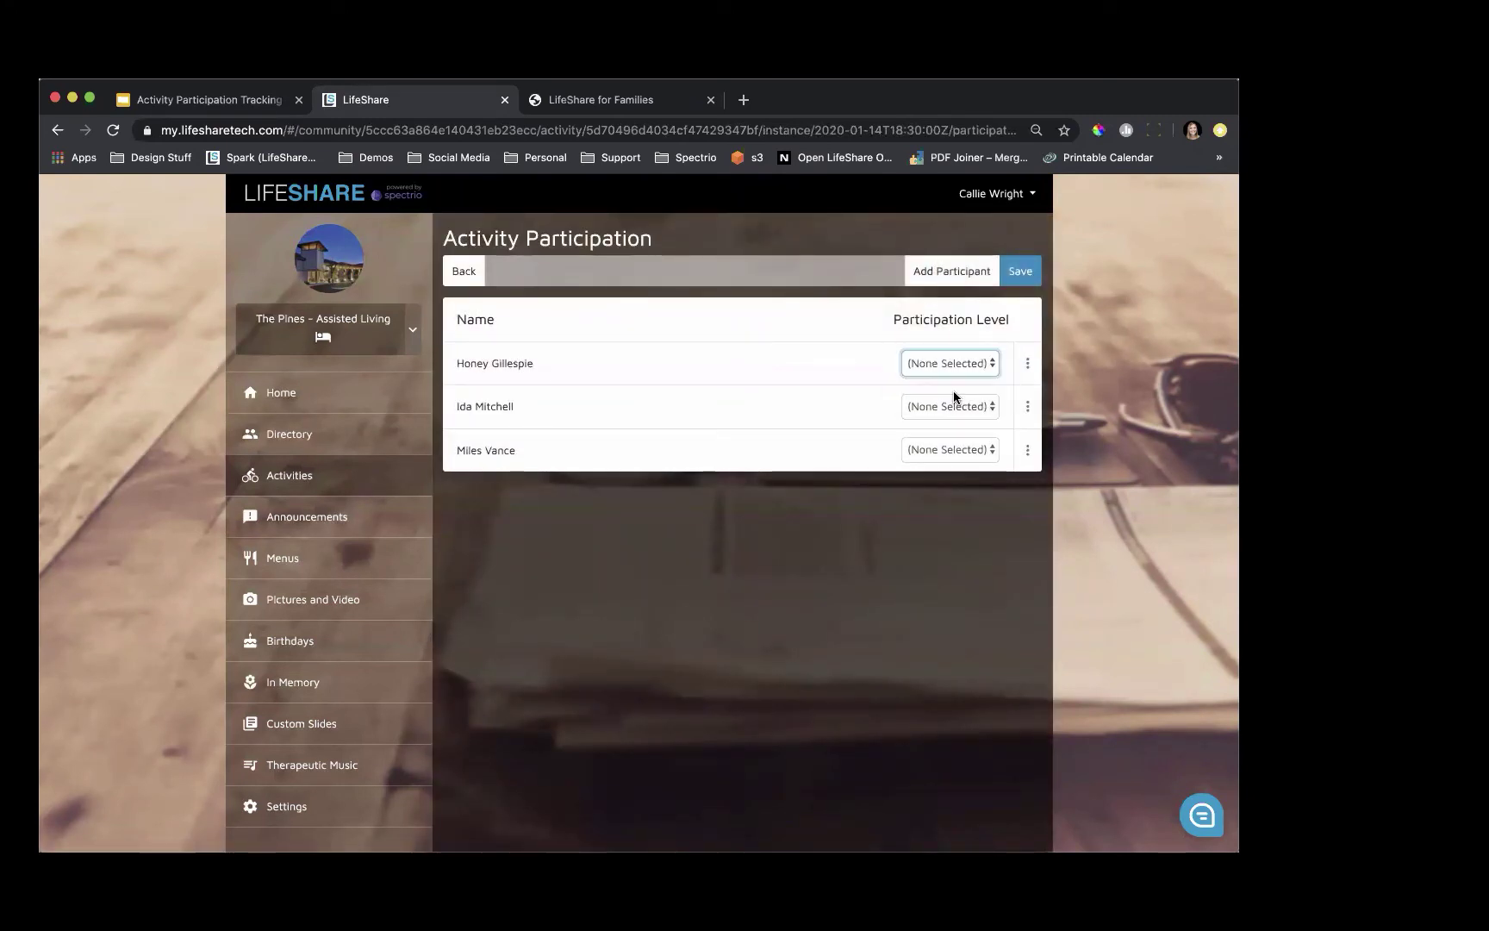
click(953, 403)
click(959, 421)
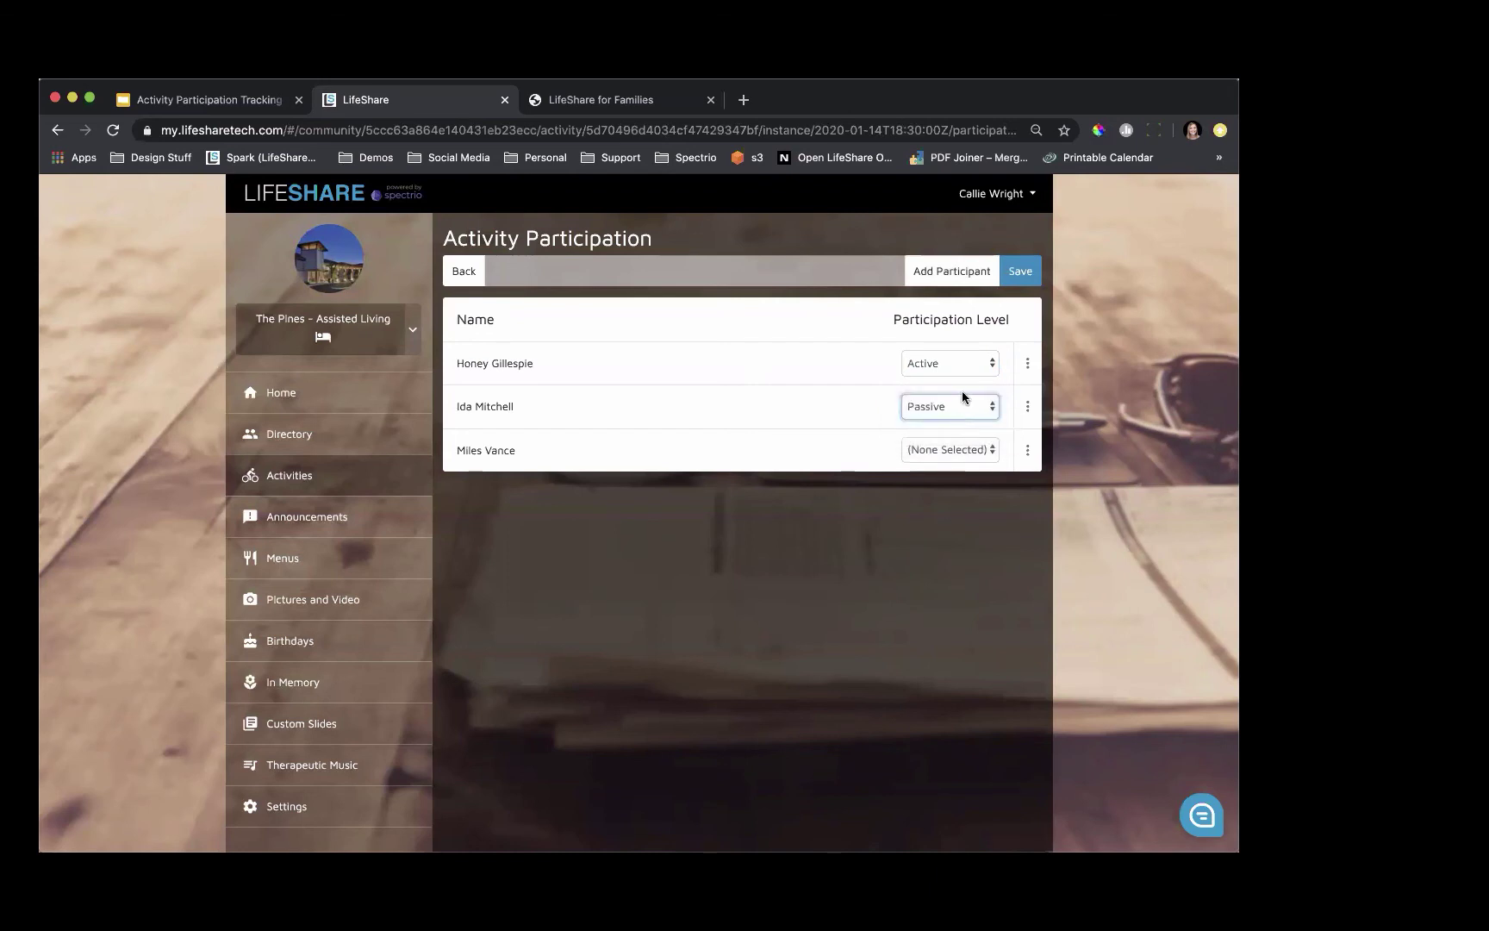
Step: Save the participation levels, return to the Activities calendar, and show the Reports choices
click(1027, 275)
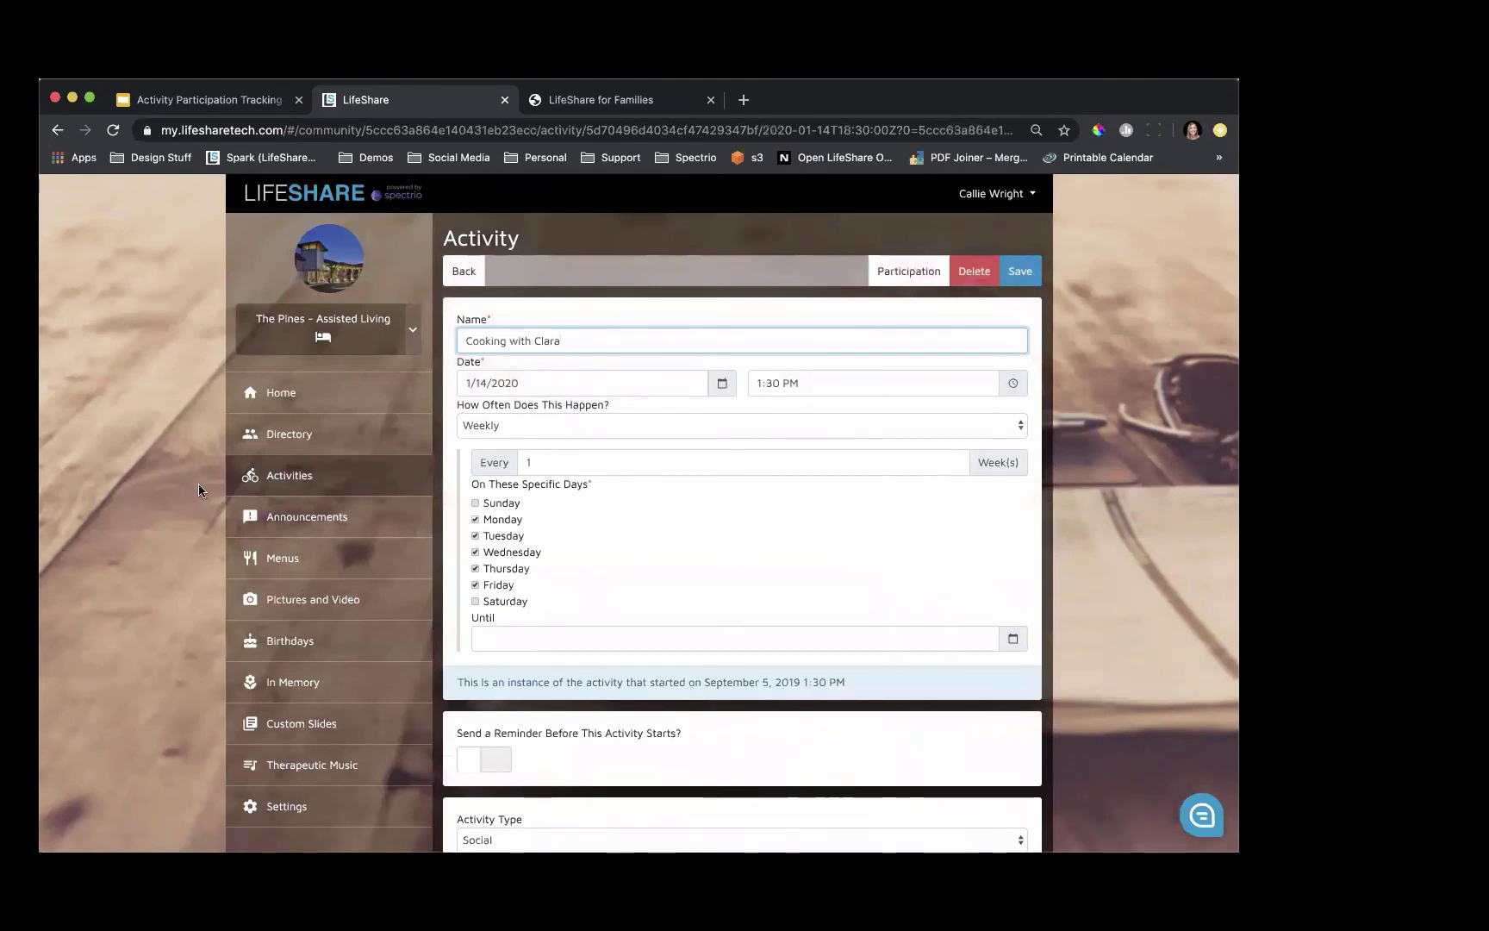
click(273, 485)
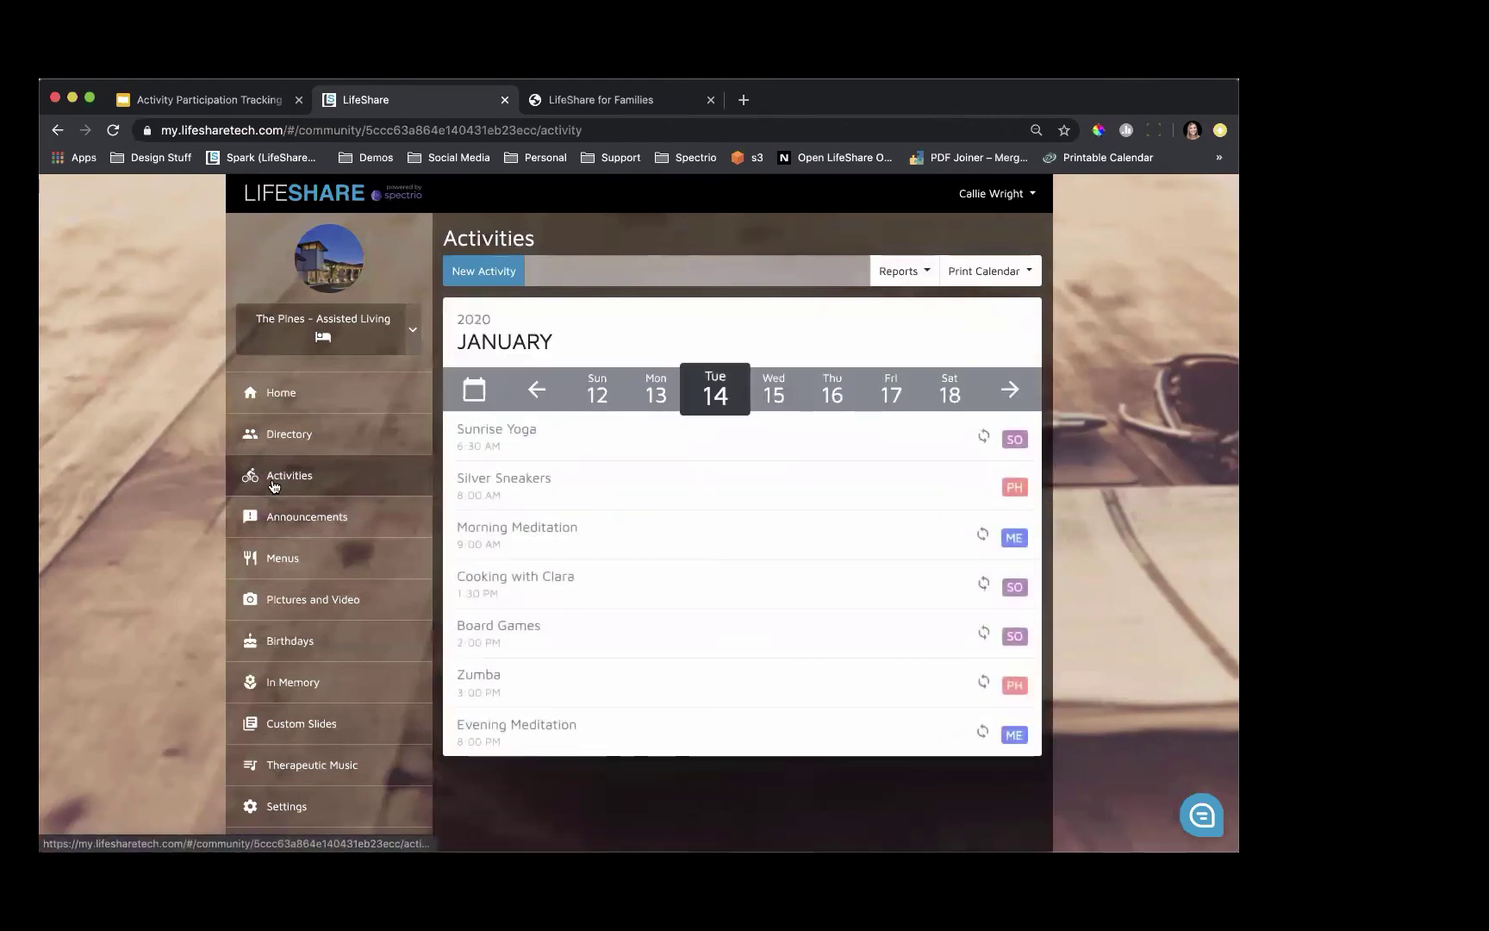
click(901, 271)
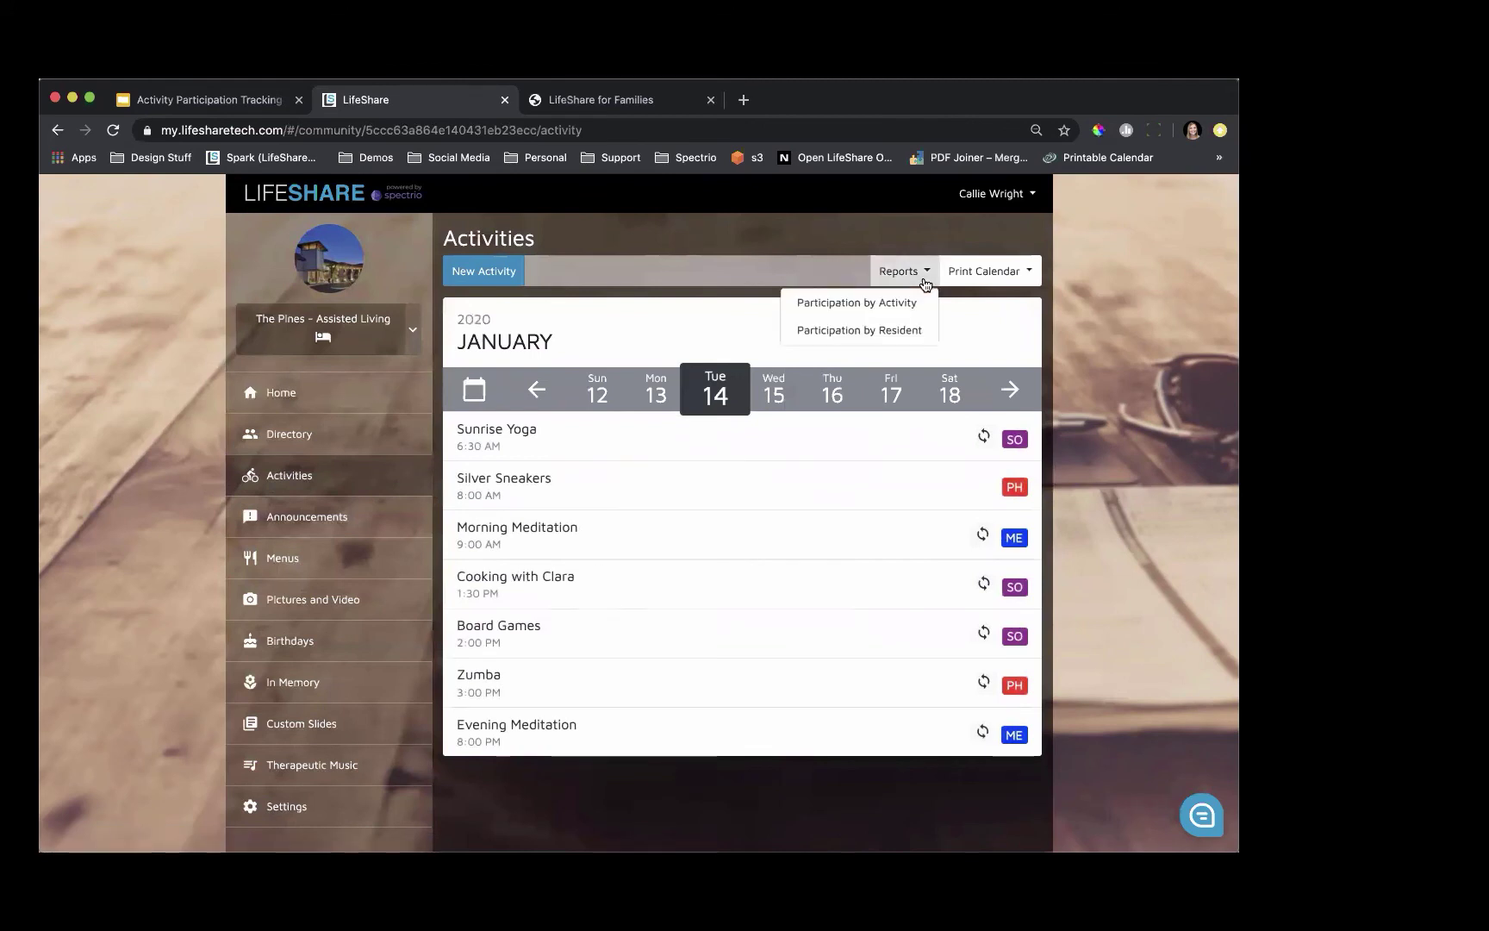